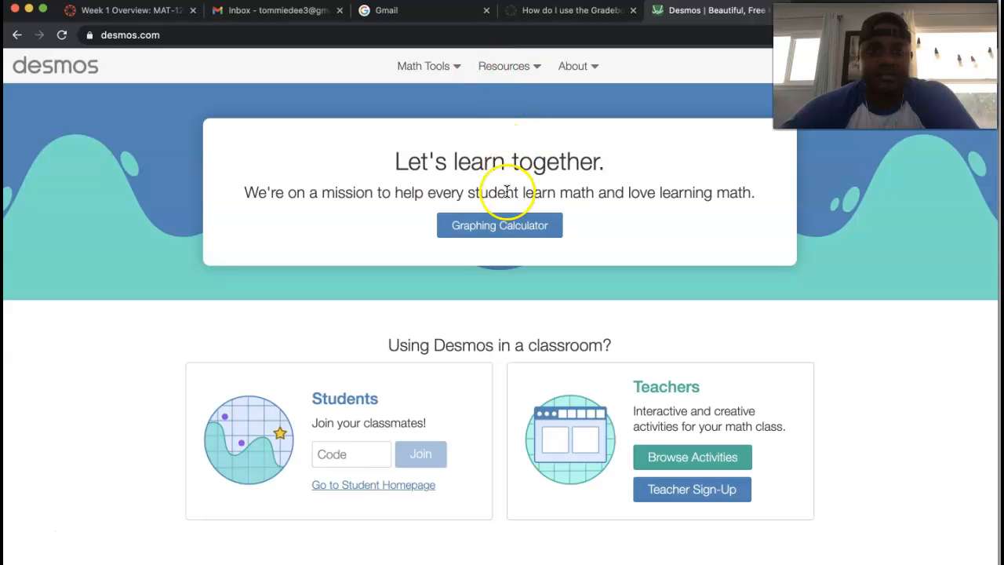
# Open the graphing calculator and define the list t = [2,4,6,12,13,14,19,20,23,25] as the first expression
pyautogui.click(493, 229)
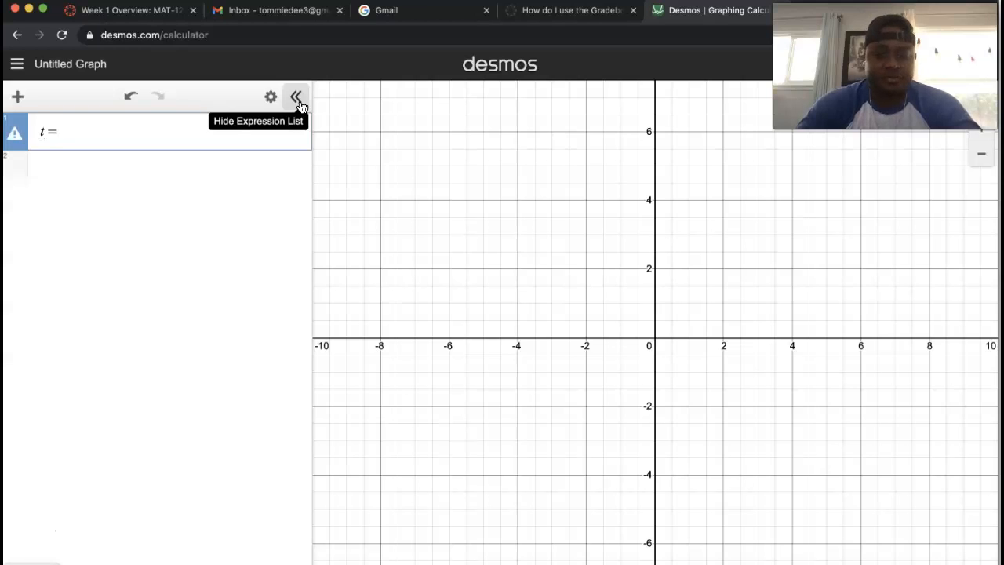
pyautogui.write('[2')
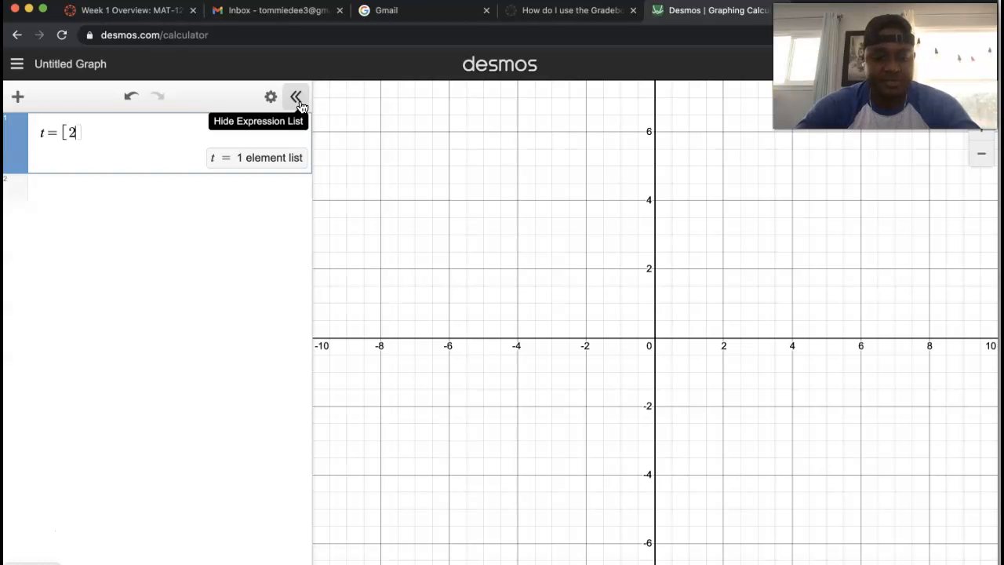
pyautogui.write(',')
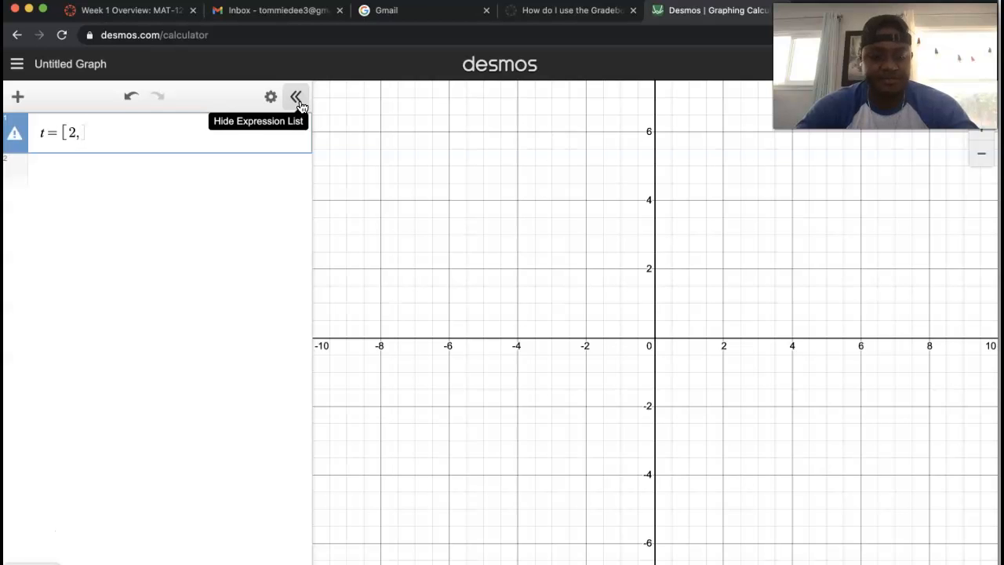
pyautogui.write('4,6,12,13,14,1')
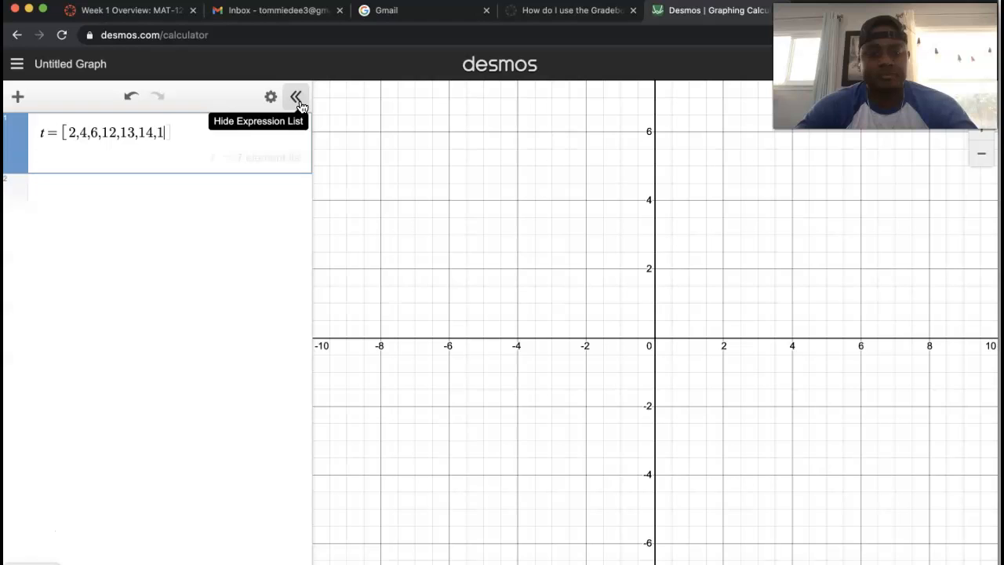
pyautogui.write('9,20,23,')
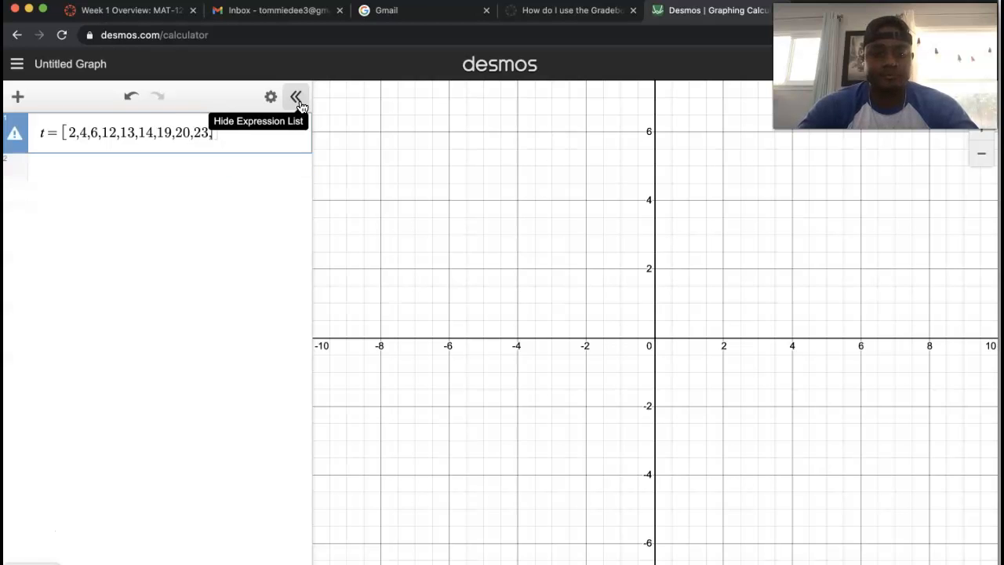
pyautogui.write('25')
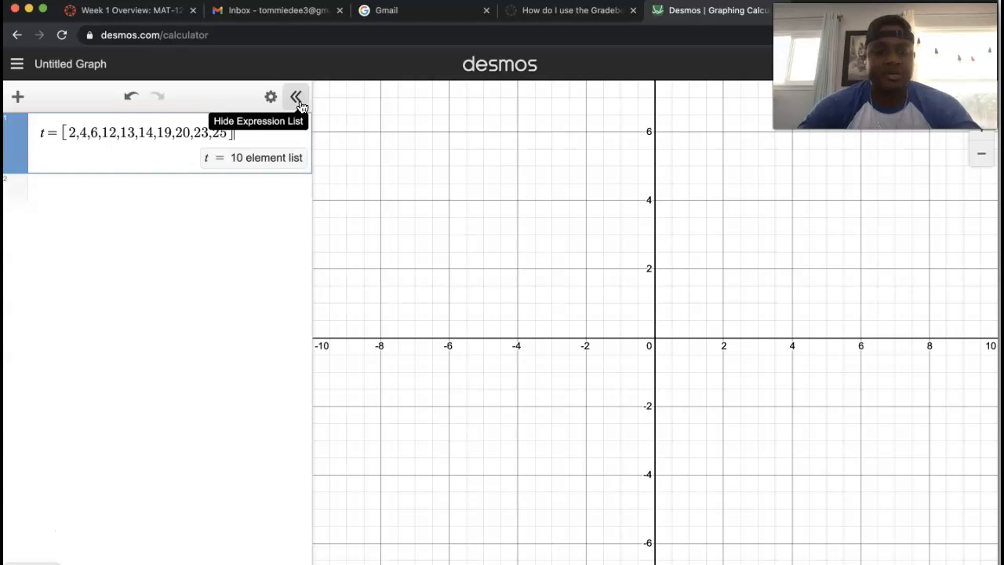
# Calculate the mean of list t on a new line by inserting the statistics function mean(t)
pyautogui.click(229, 187)
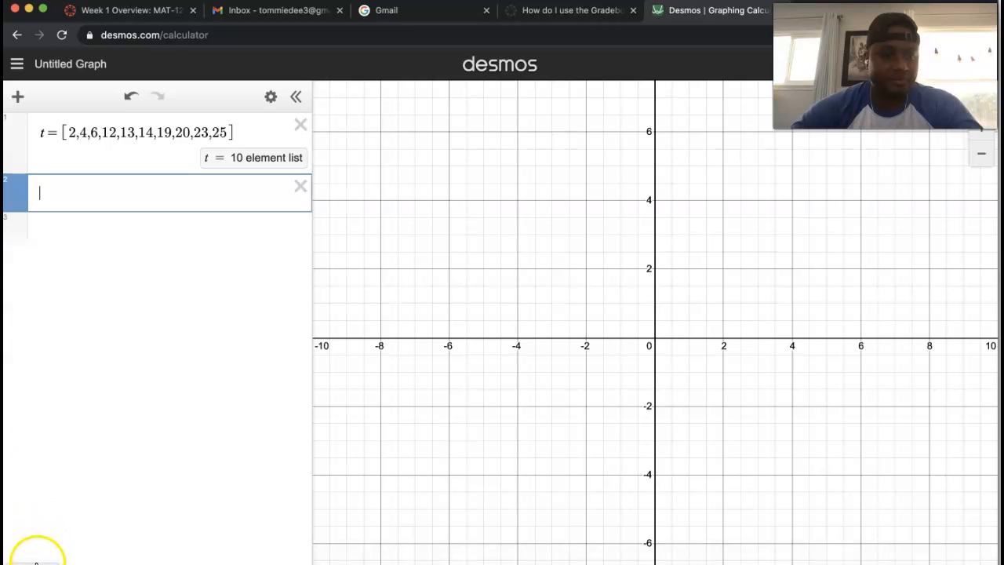
pyautogui.click(27, 553)
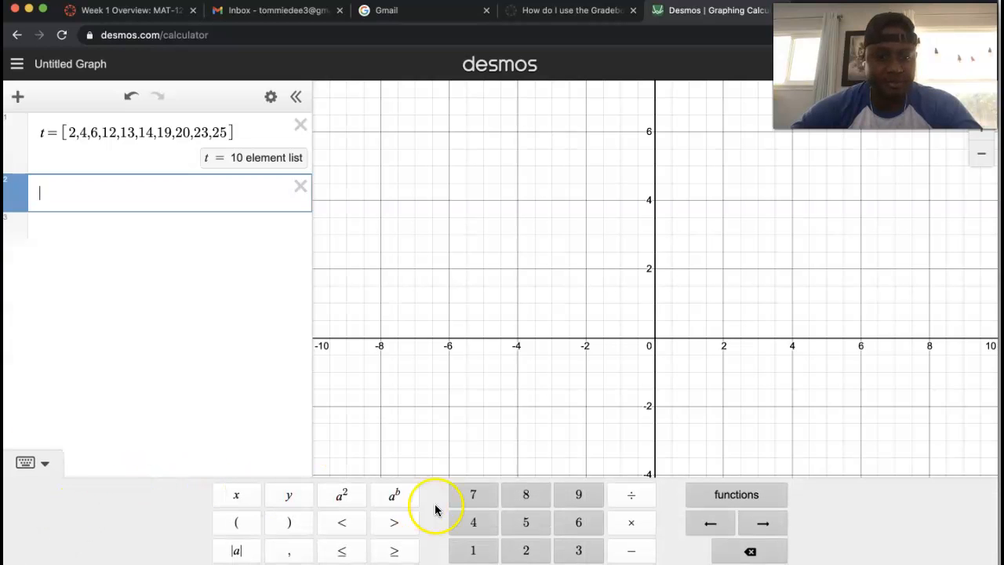
pyautogui.click(726, 495)
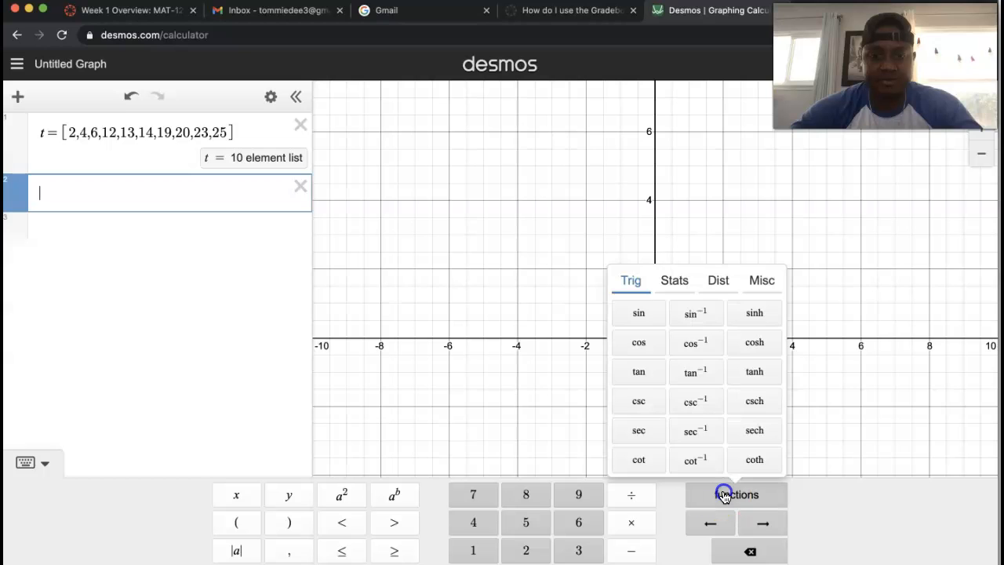
pyautogui.click(675, 284)
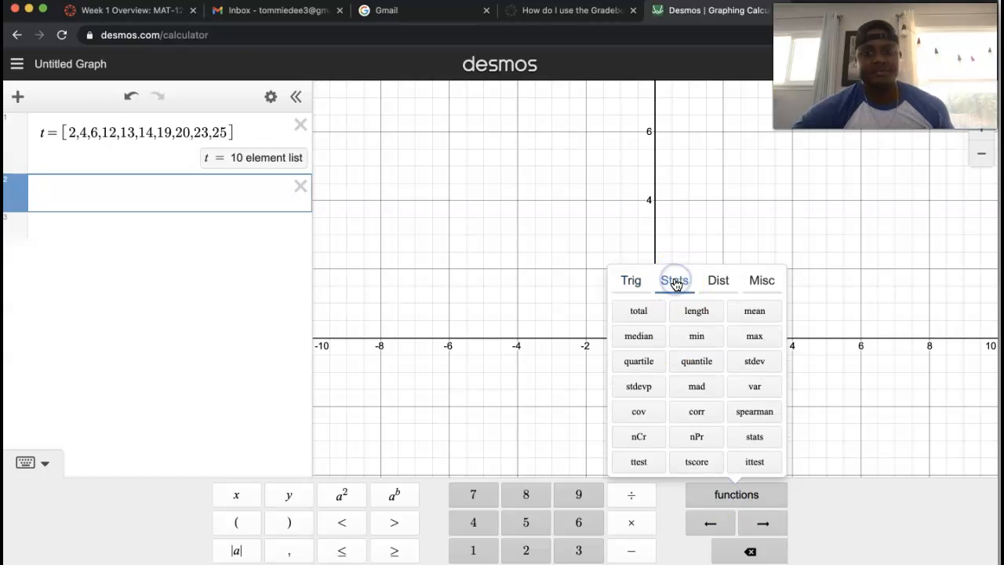
pyautogui.click(752, 313)
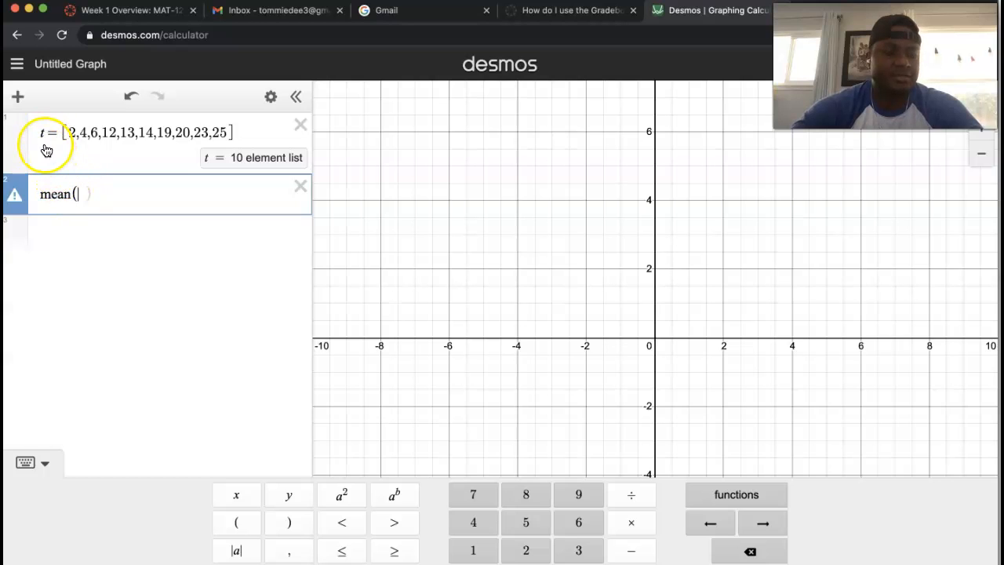
pyautogui.write('t')
pyautogui.click(80, 182)
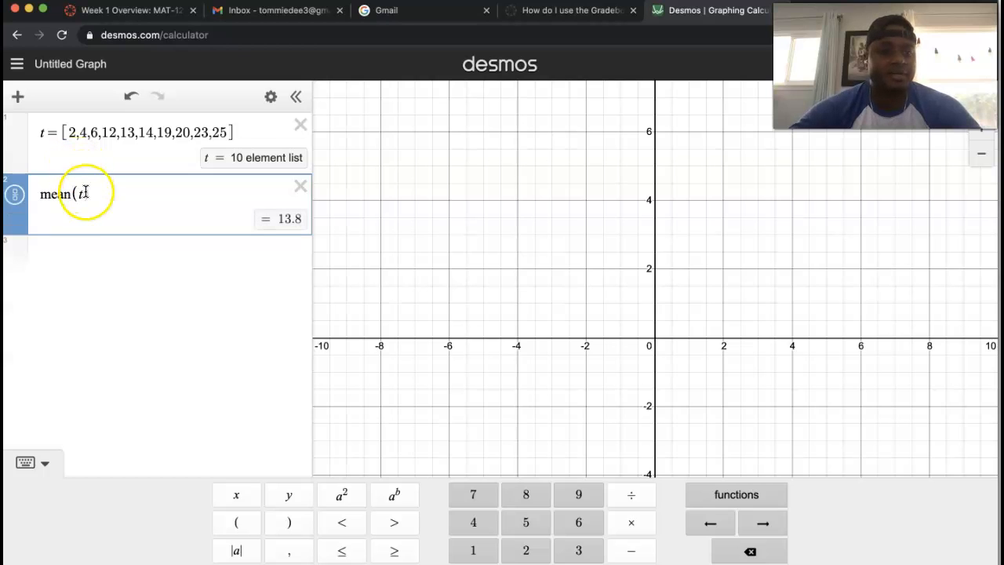
pyautogui.press('Return')
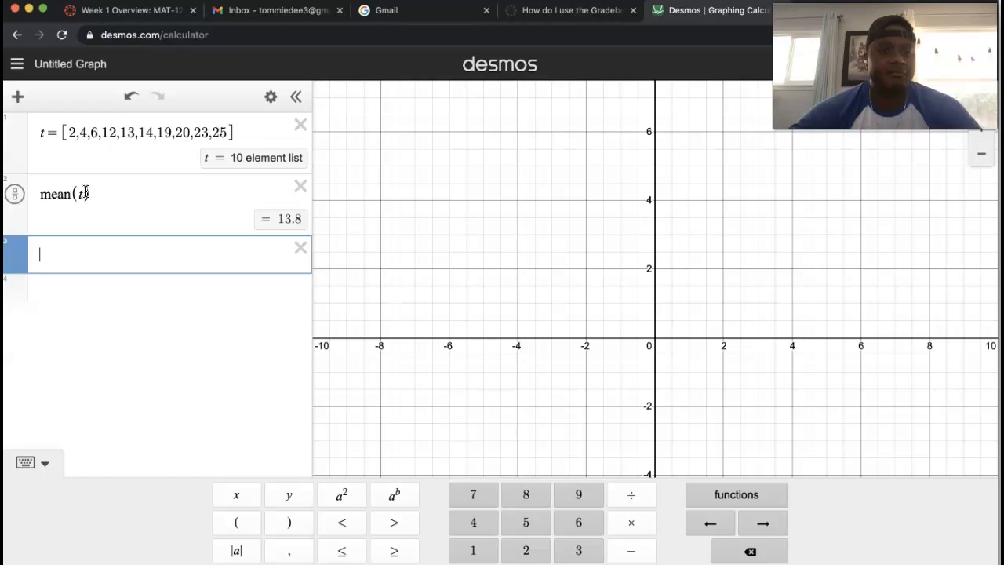
# Calculate the standard deviation of list t on the next line with the stdev(t) function
pyautogui.click(701, 497)
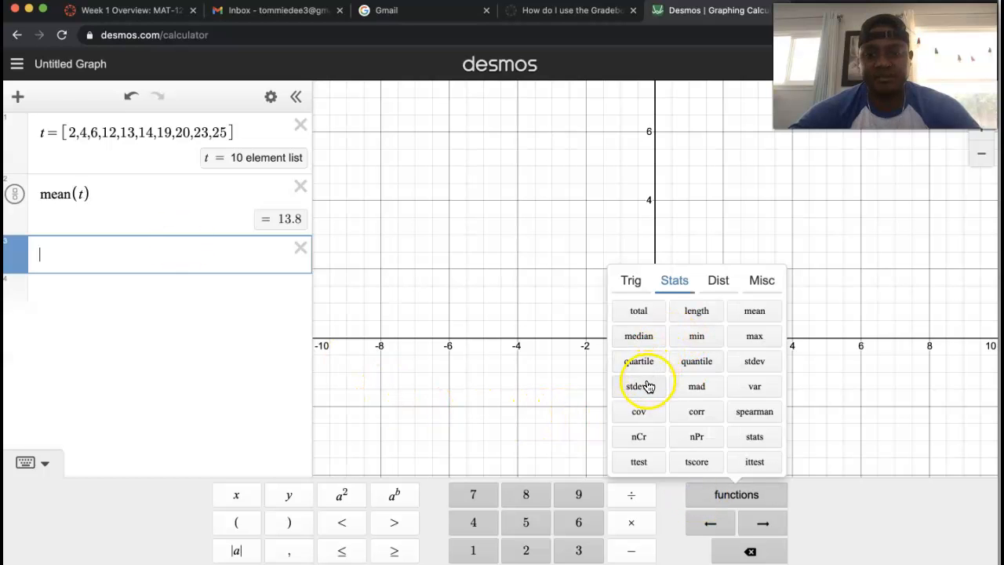
pyautogui.click(753, 362)
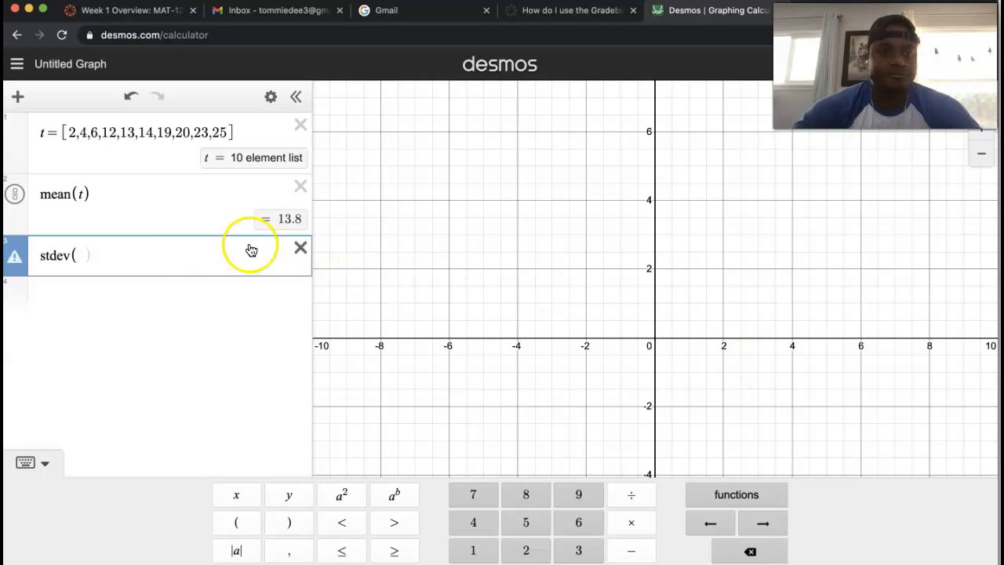
pyautogui.write('t')
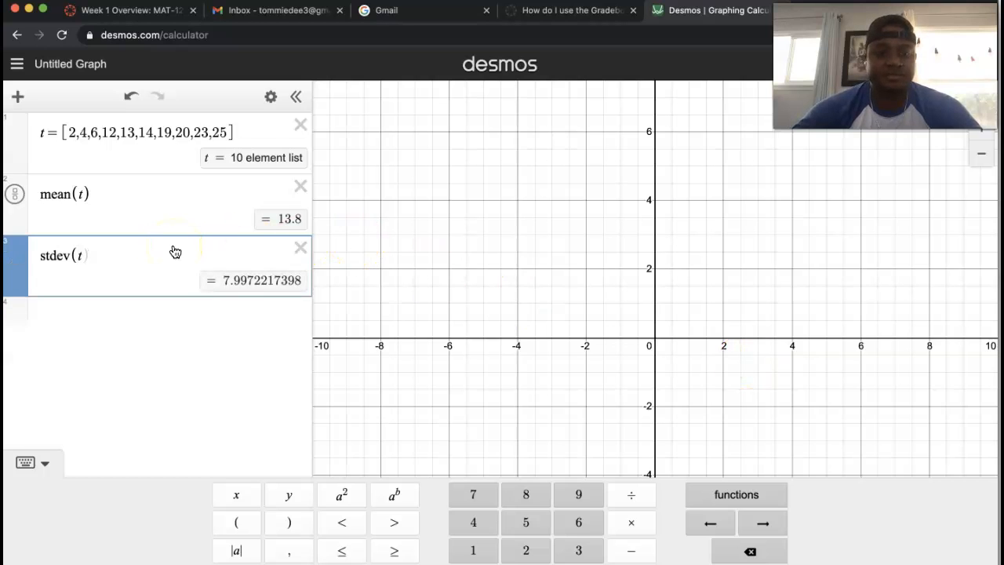
pyautogui.press('Return')
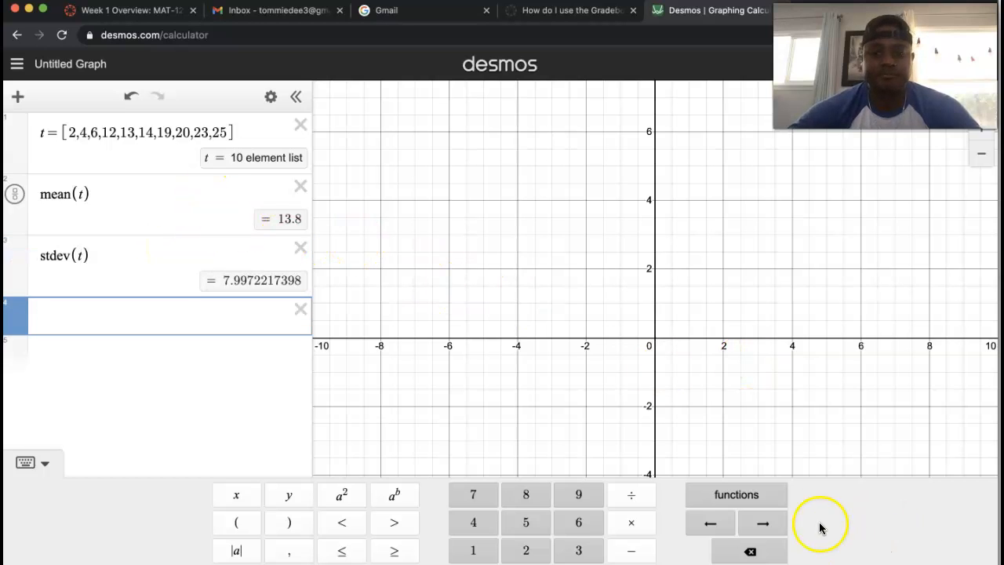
# Calculate the median of list t on the next line with the median(t) function
pyautogui.click(769, 502)
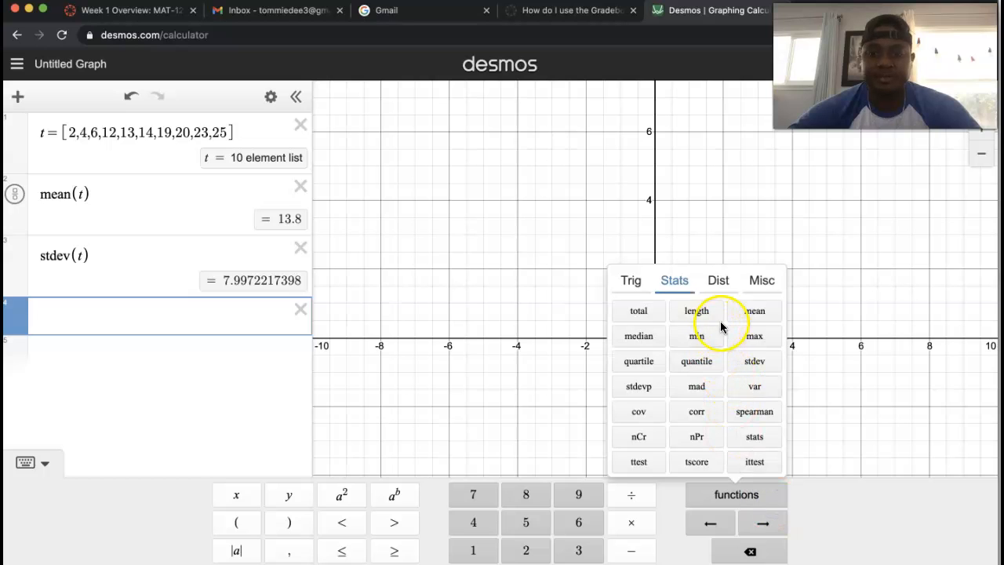
pyautogui.click(639, 337)
pyautogui.write('t')
pyautogui.press('Return')
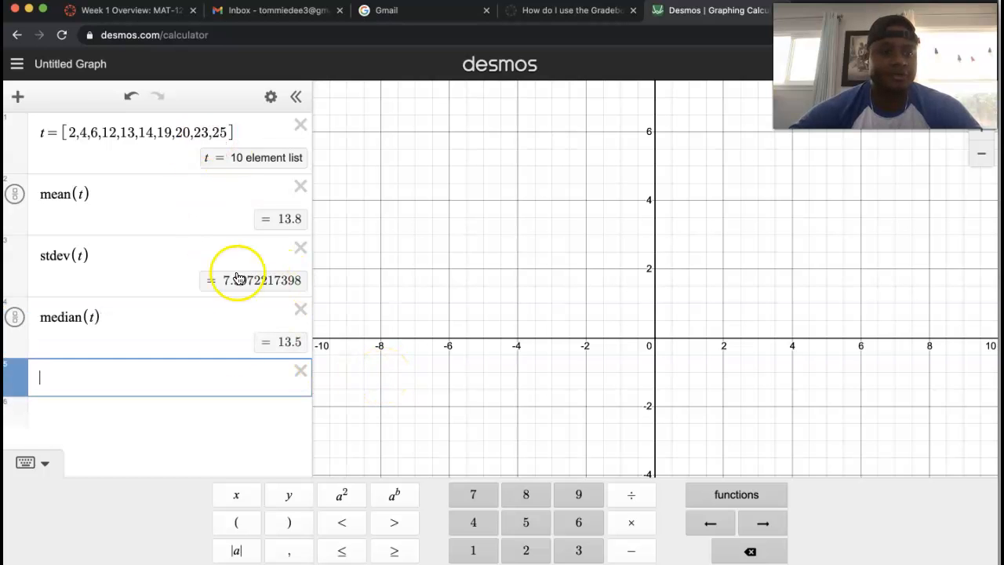
# Find the minimum and maximum of list t on separate lines with min(t) and max(t)
pyautogui.click(695, 493)
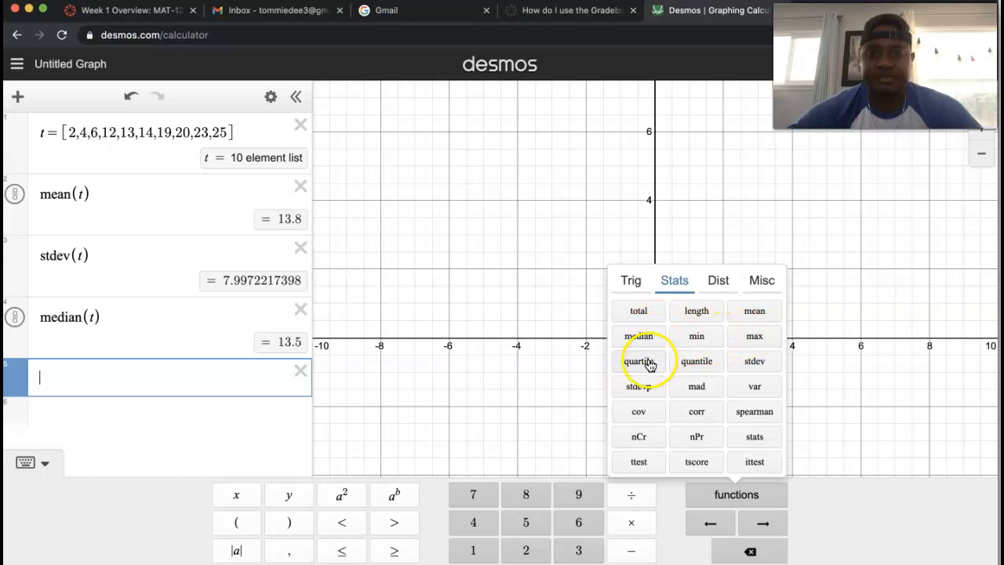
pyautogui.click(696, 336)
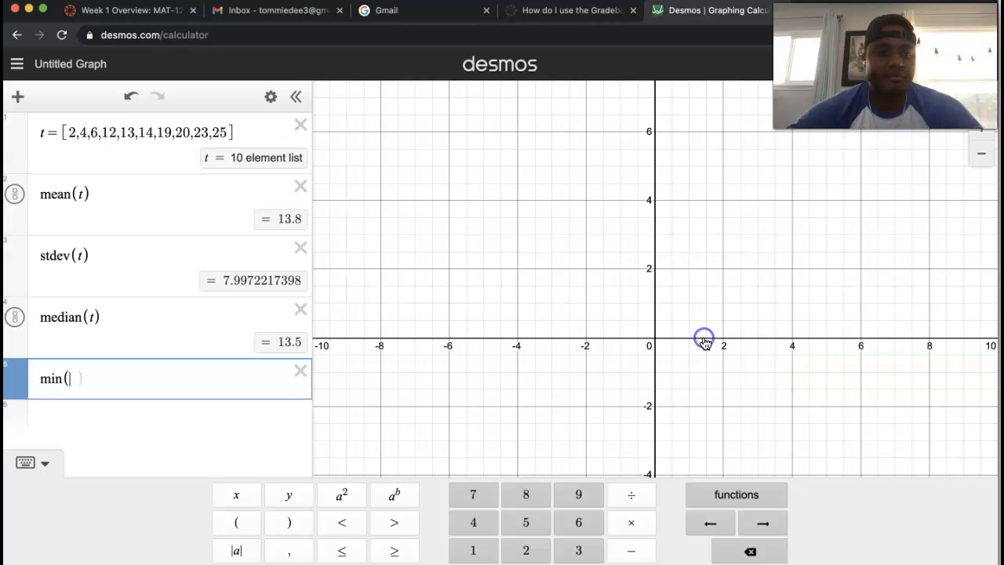
pyautogui.write('t')
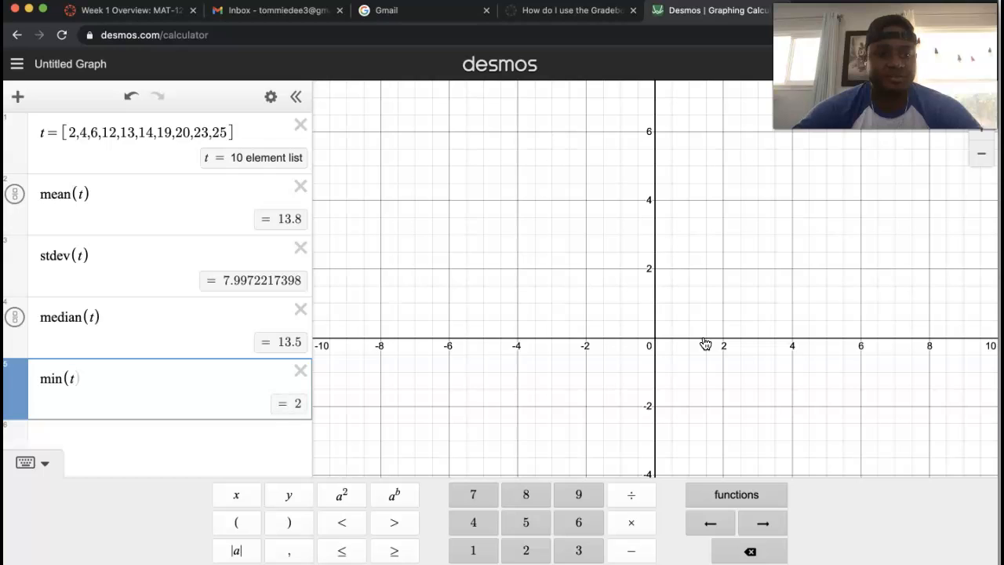
pyautogui.press('Return')
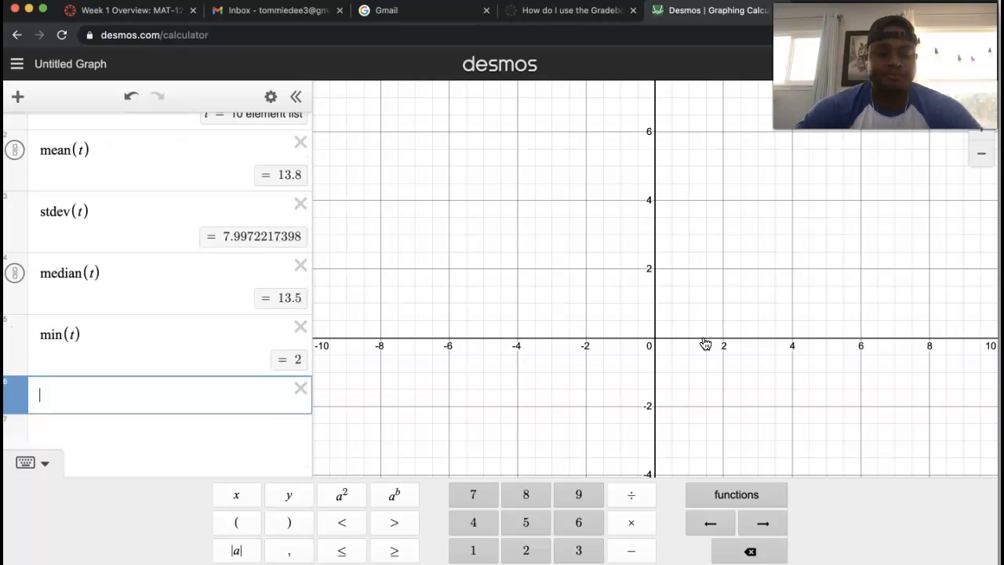
pyautogui.write('ma')
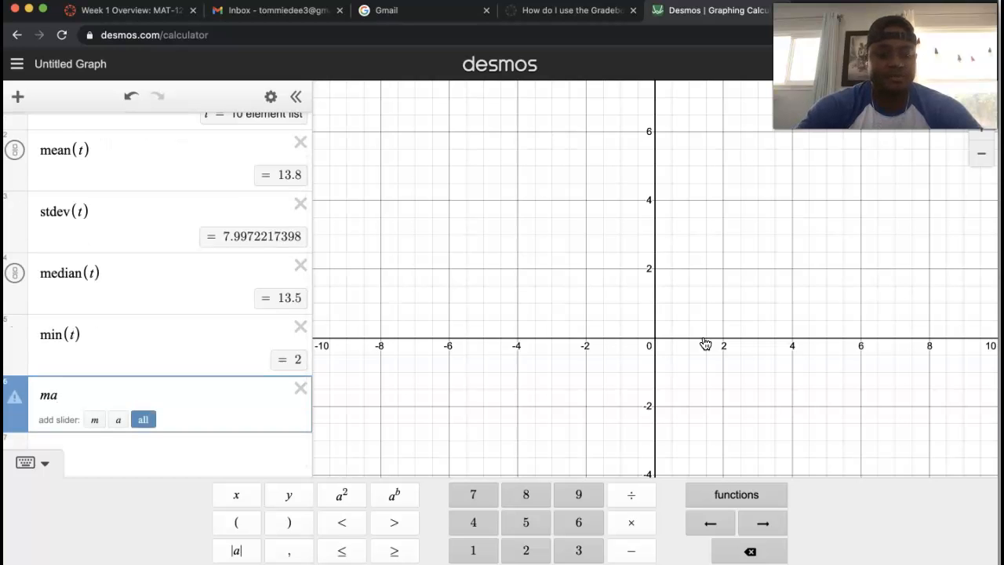
pyautogui.write('x(')
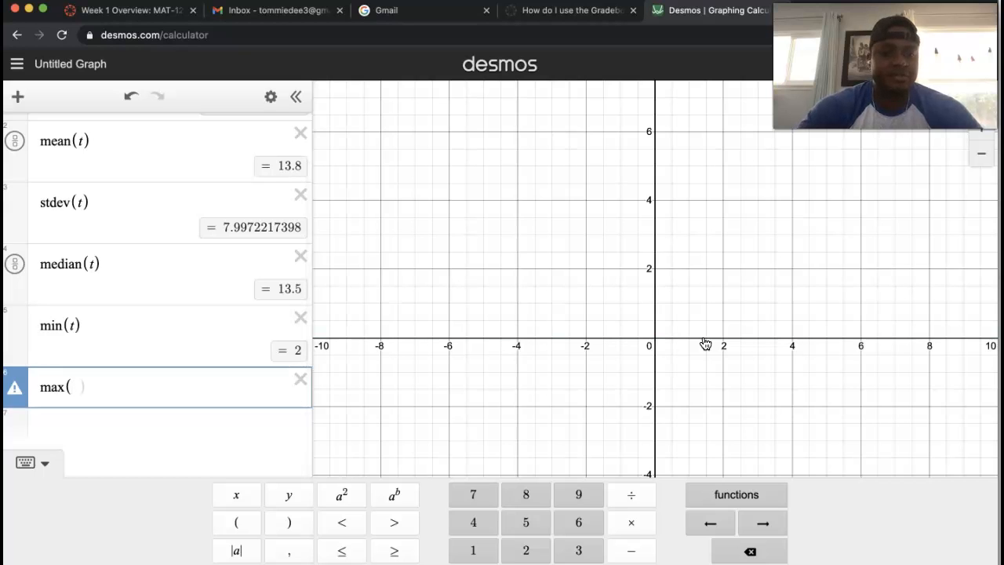
pyautogui.write('t')
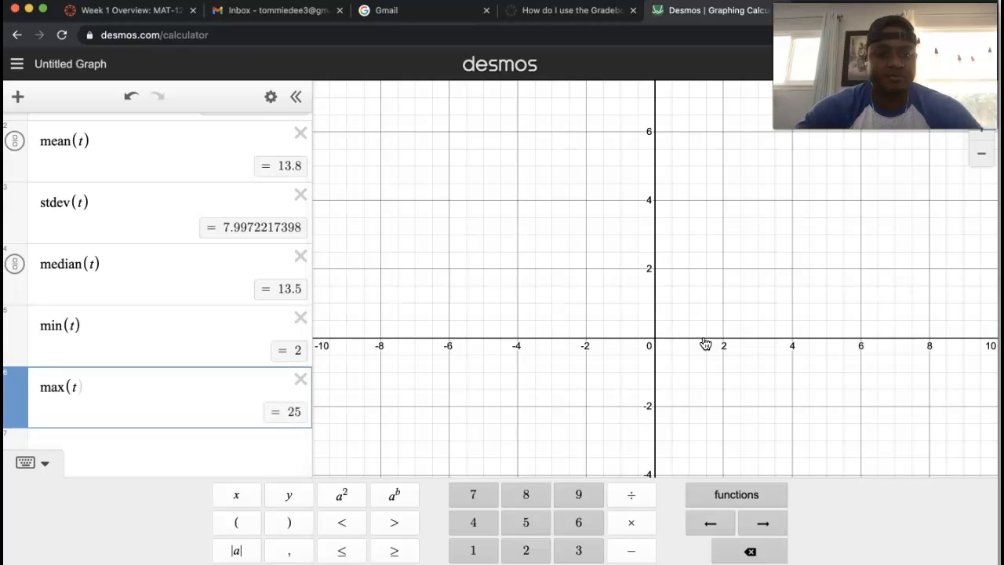
pyautogui.press('Return')
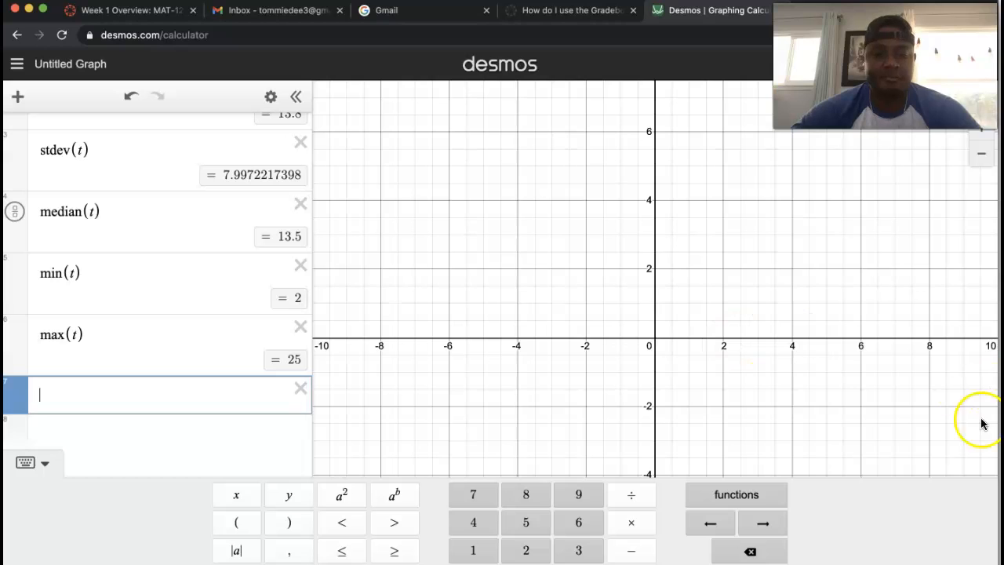
# Calculate the first quartile of list t on the next line with quartile(t,1)
pyautogui.click(760, 501)
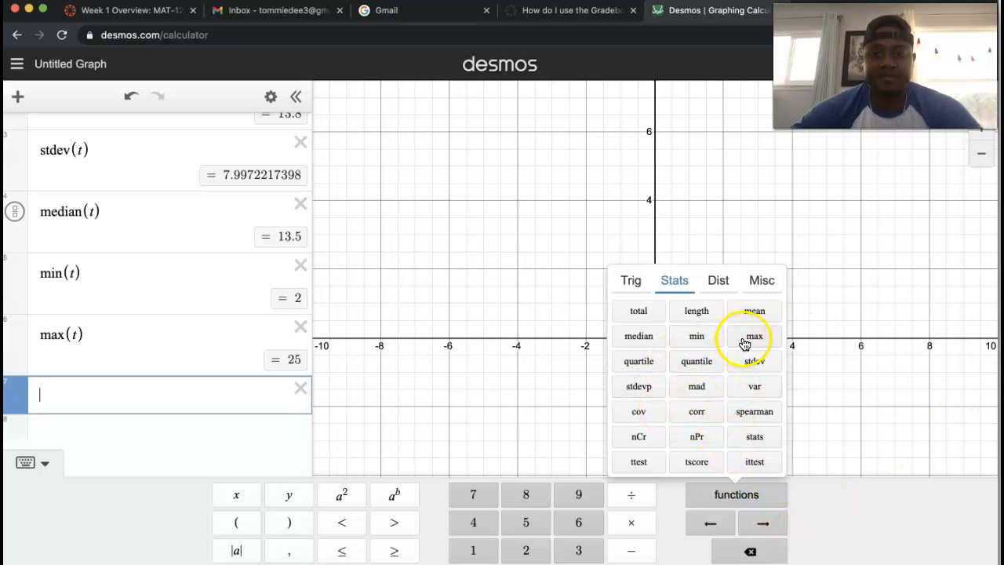
pyautogui.click(640, 362)
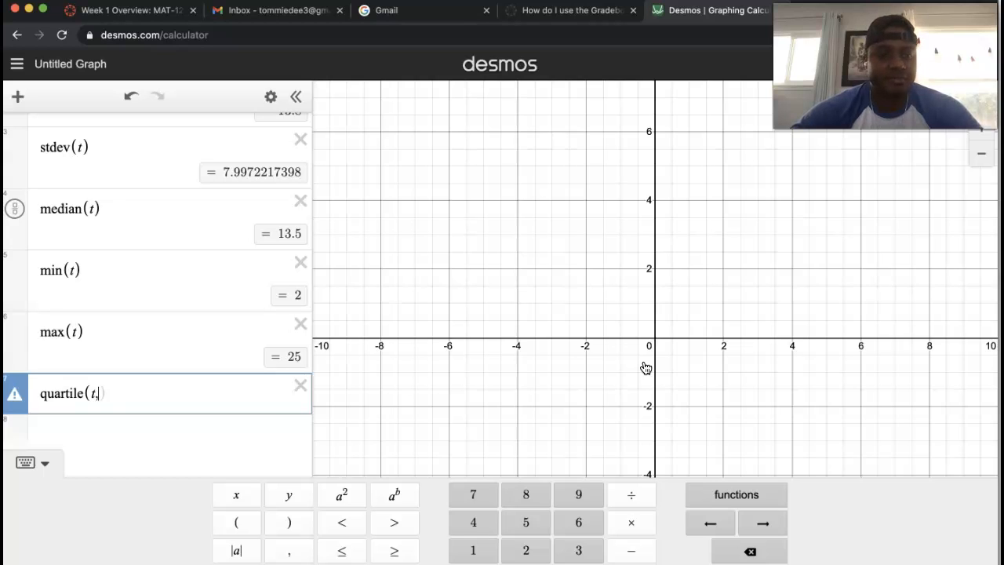
pyautogui.write('t,1')
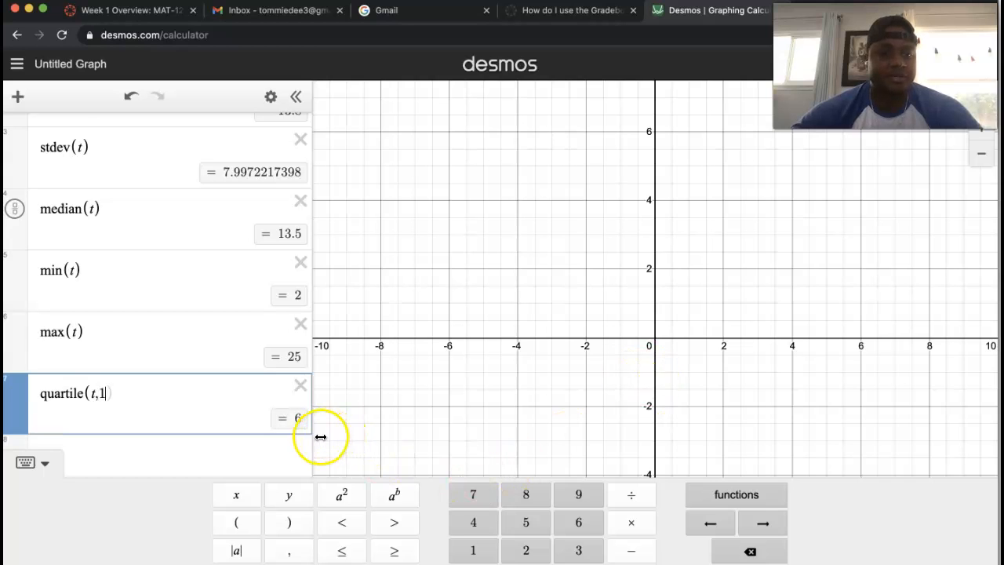
pyautogui.scroll(-1, 279, 419)
pyautogui.press('Return')
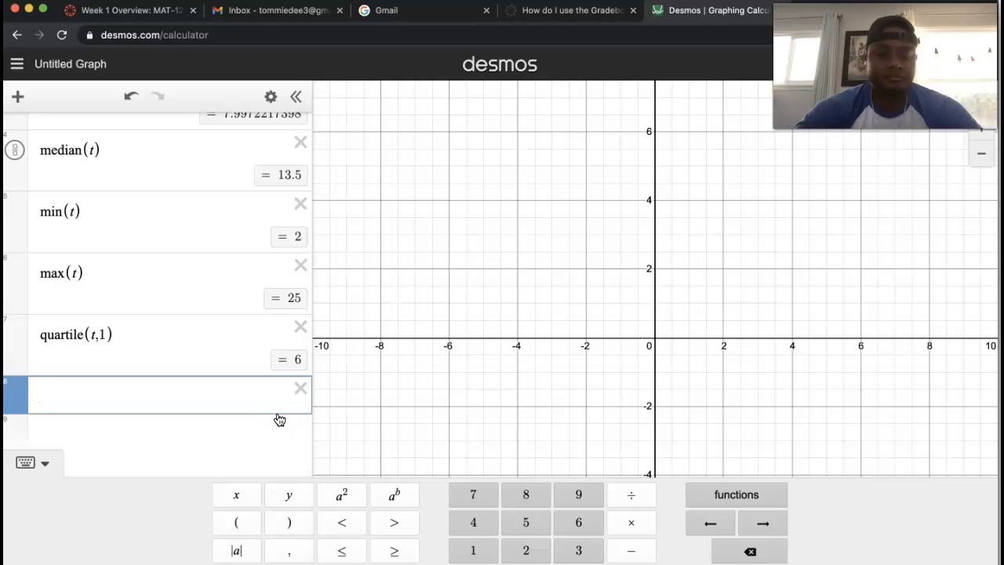
# Calculate the second quartile of list t on the new line with quartile(t,2)
pyautogui.write('quar')
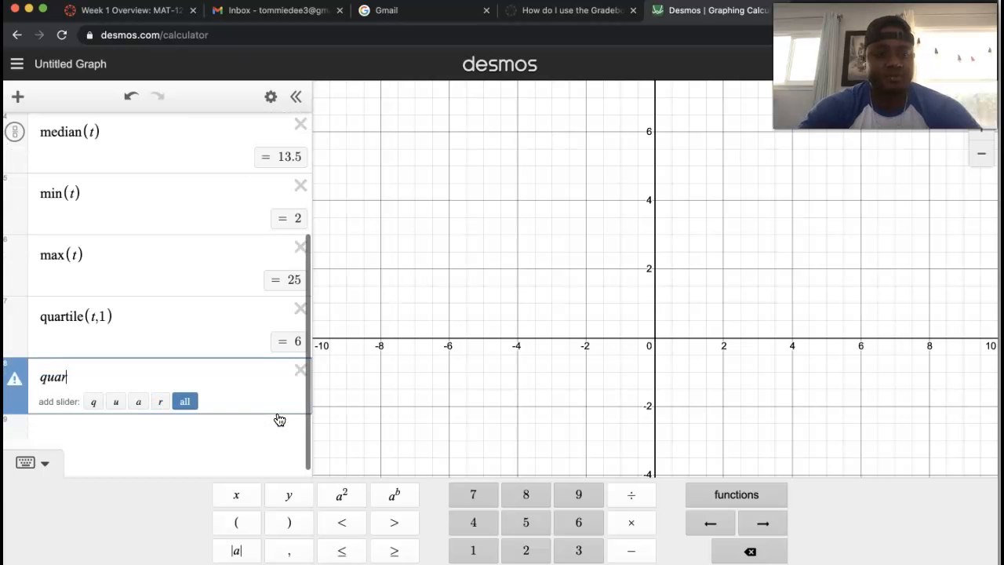
pyautogui.write('ti')
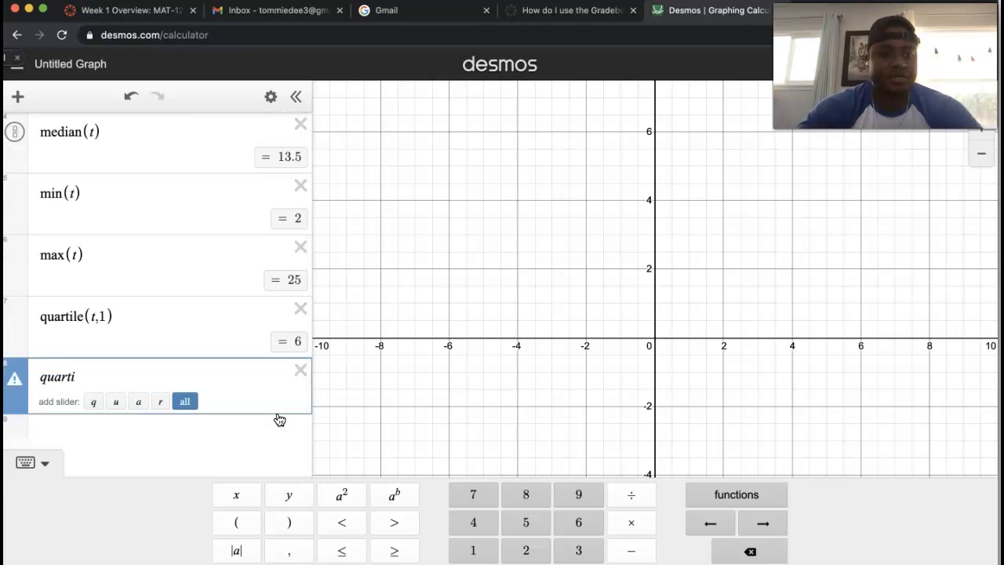
pyautogui.write('le(')
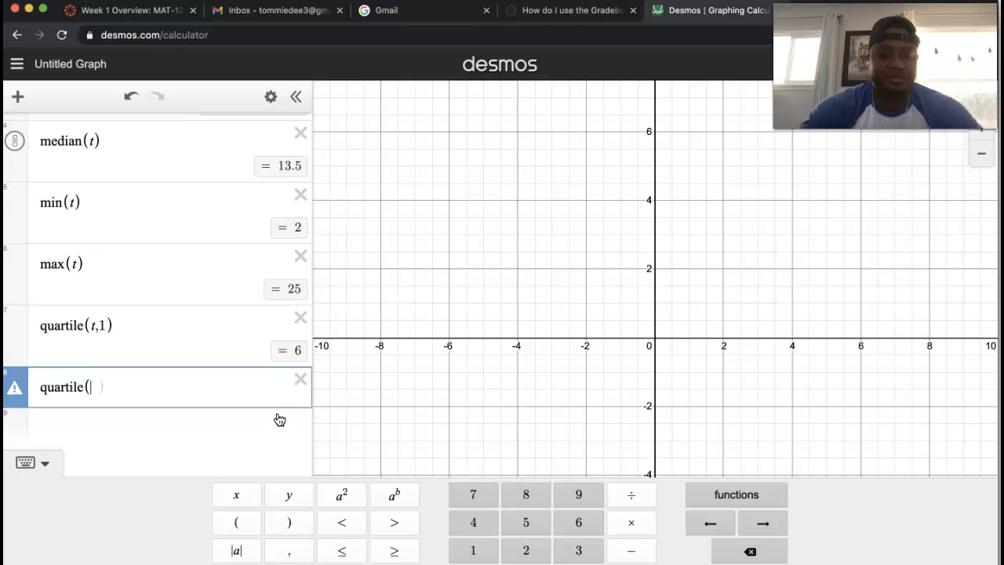
pyautogui.write('t,2')
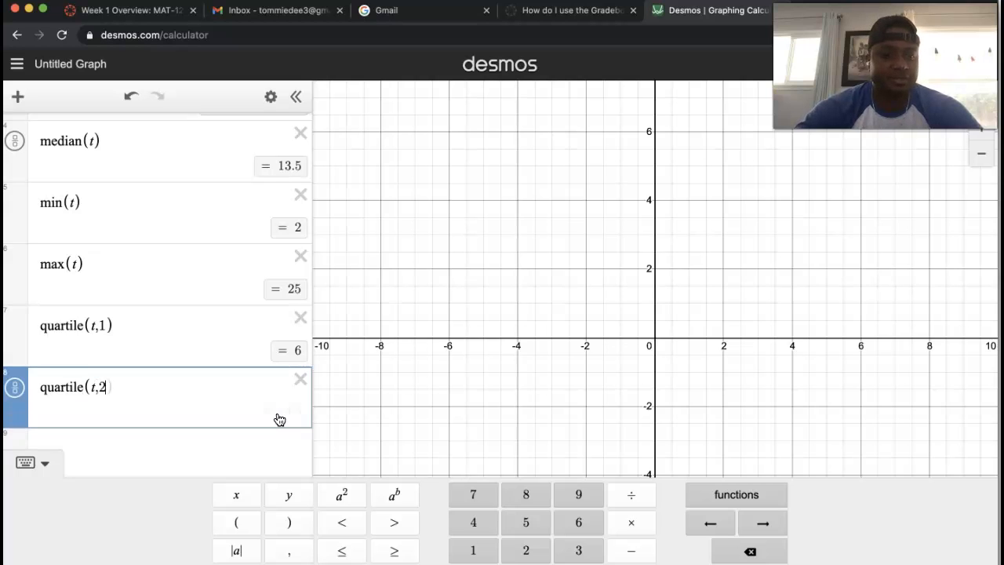
# Calculate the third quartile of list t on a new line with quartile(t,3)
pyautogui.press('Return')
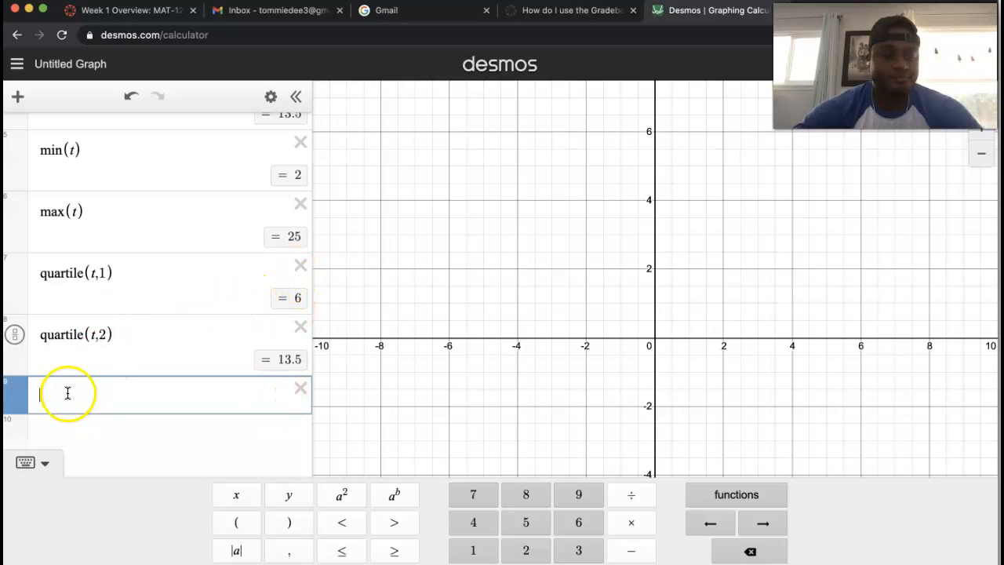
pyautogui.write('qua')
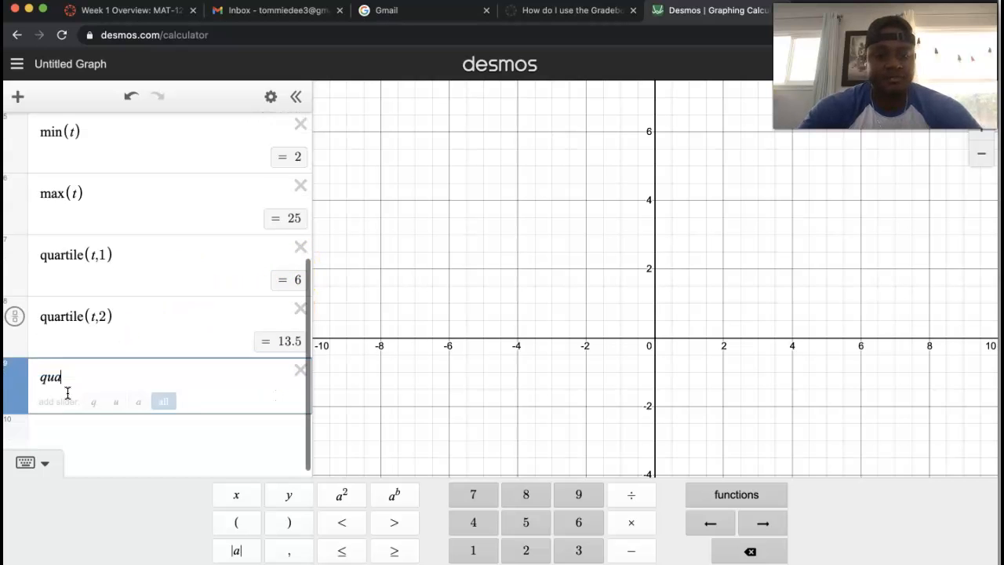
pyautogui.write('rtile')
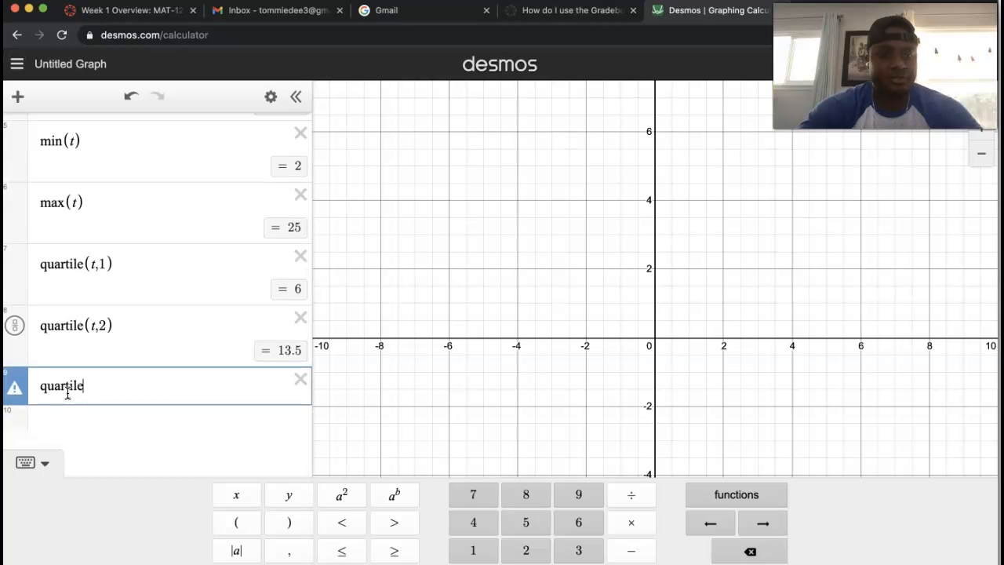
pyautogui.write('(t,')
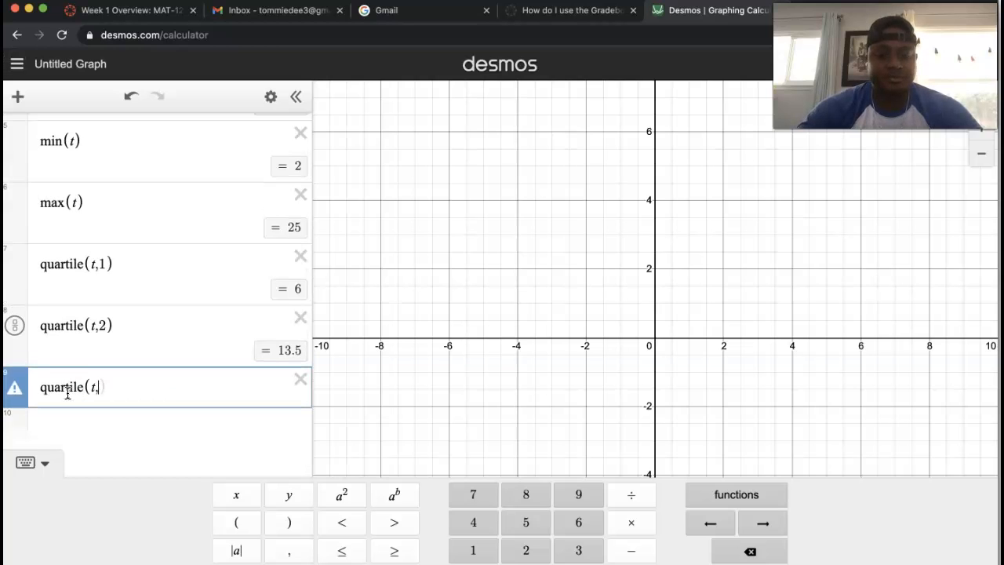
pyautogui.write('3')
pyautogui.press('Return')
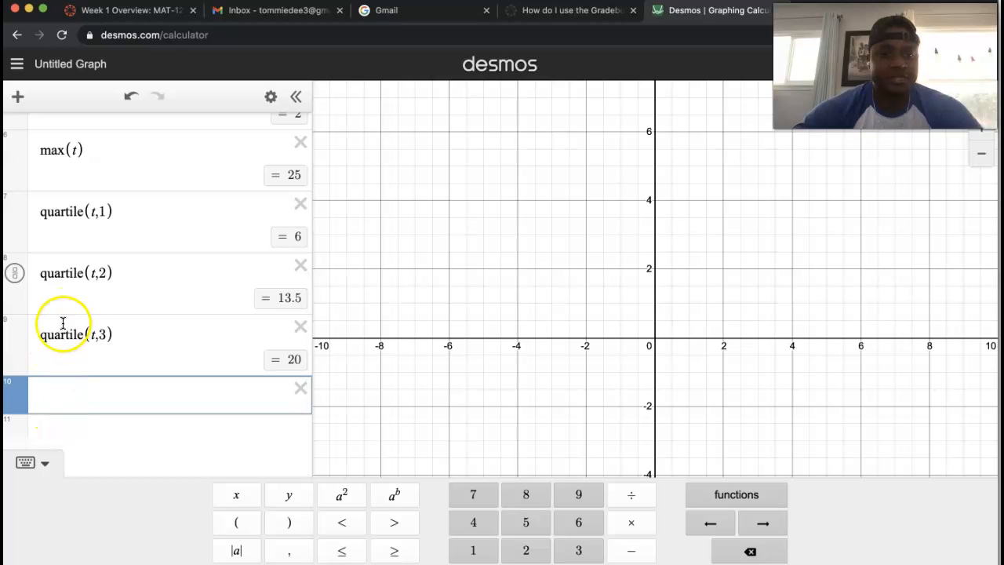
# Draw a box plot of list t on the next line with the boxplot(t) visualization function
pyautogui.scroll(2, 122, 306)
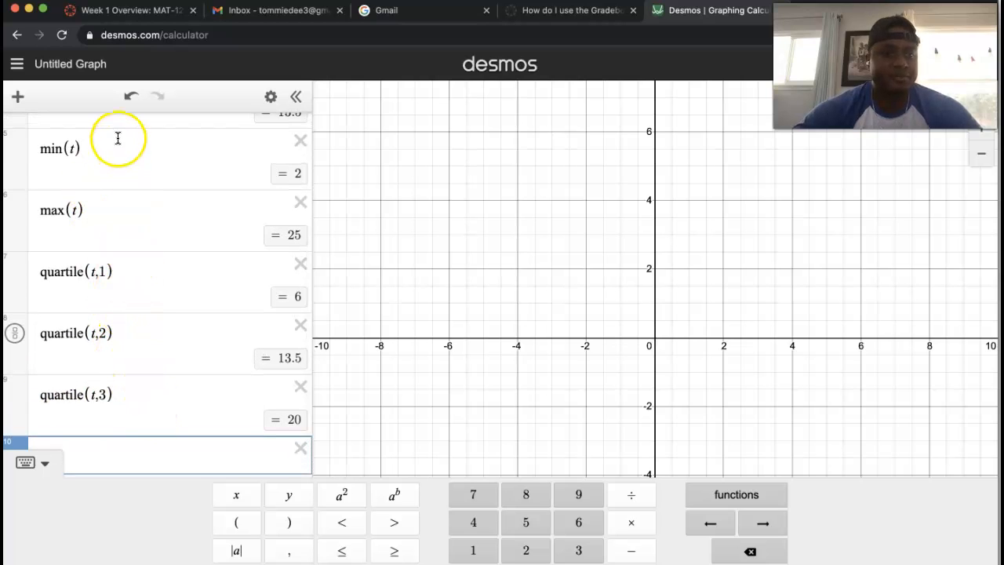
pyautogui.scroll(-2, 154, 259)
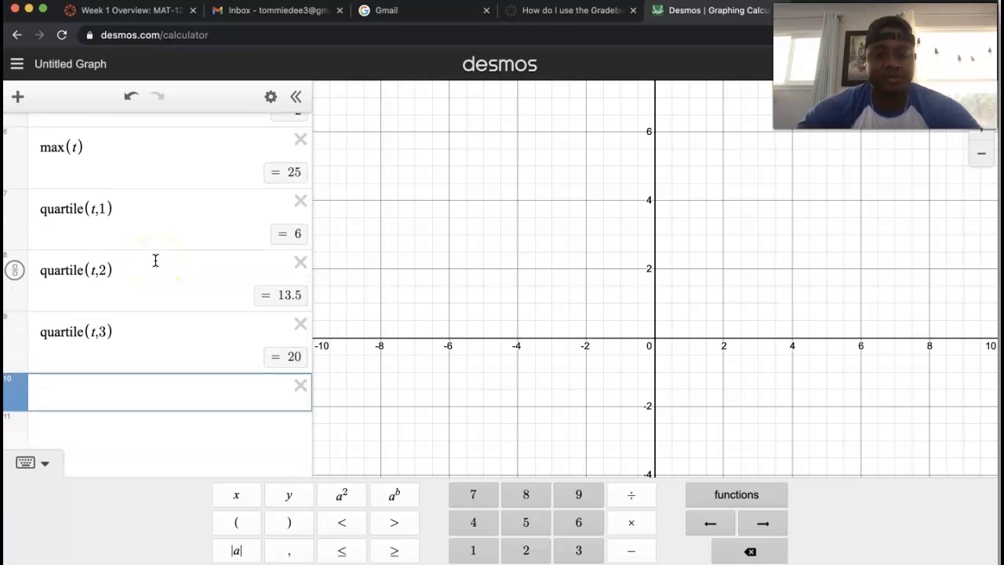
pyautogui.click(720, 503)
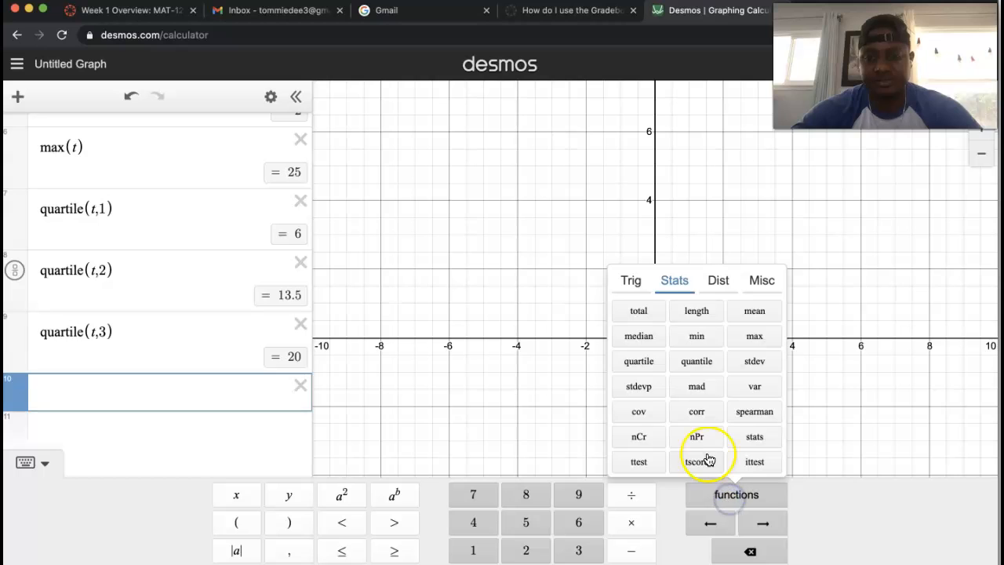
pyautogui.click(720, 284)
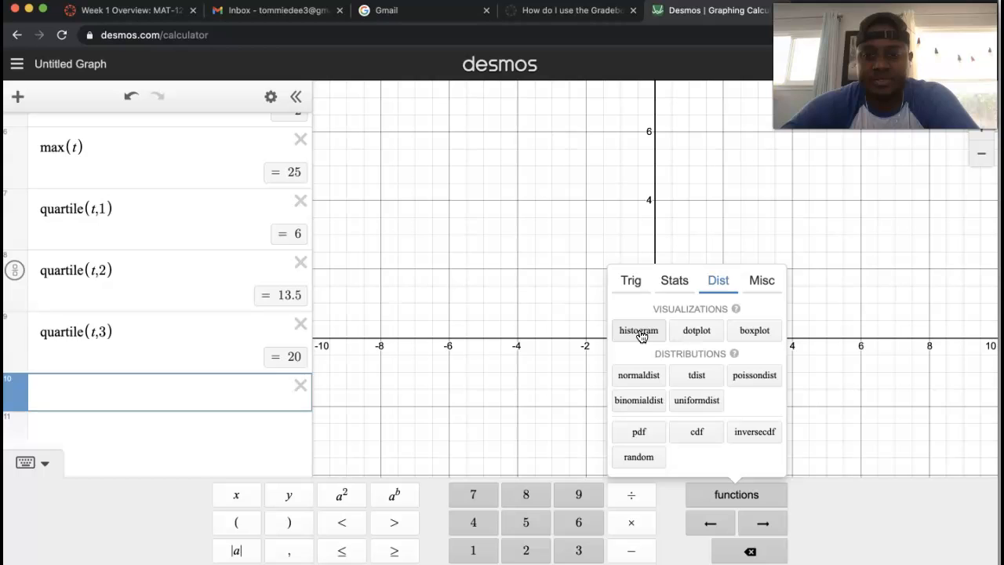
pyautogui.click(754, 330)
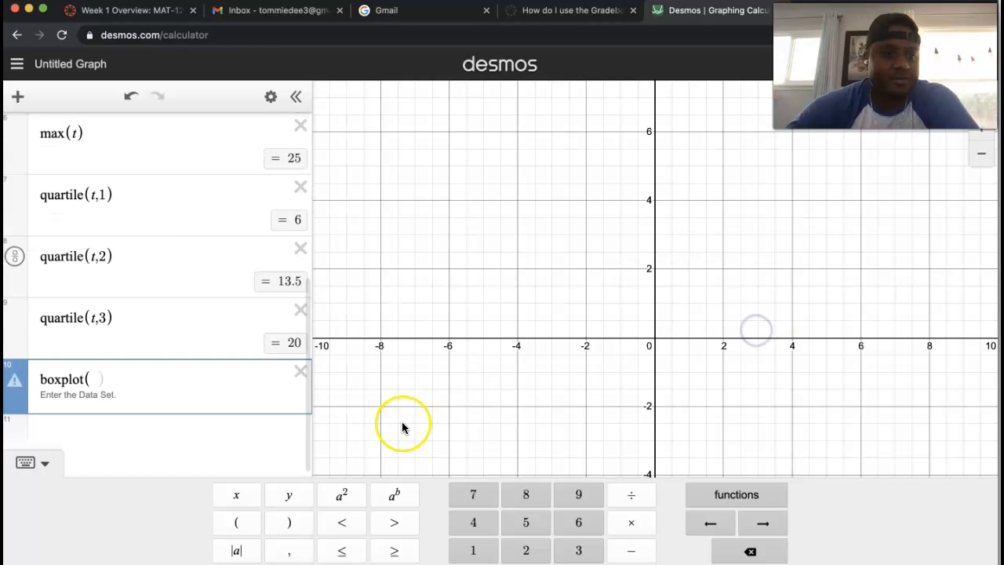
pyautogui.write('t')
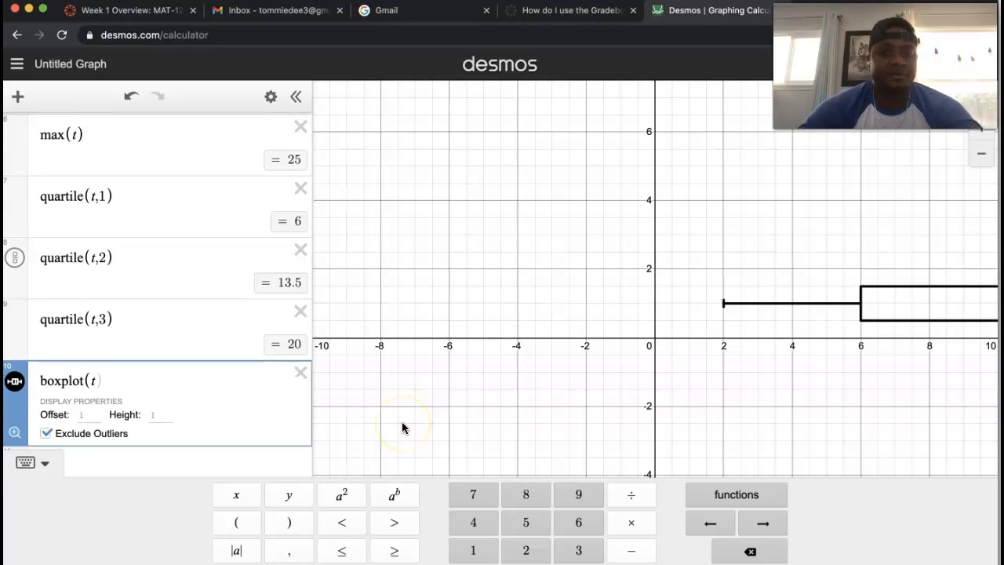
pyautogui.moveTo(739, 331); pyautogui.dragTo(494, 318)
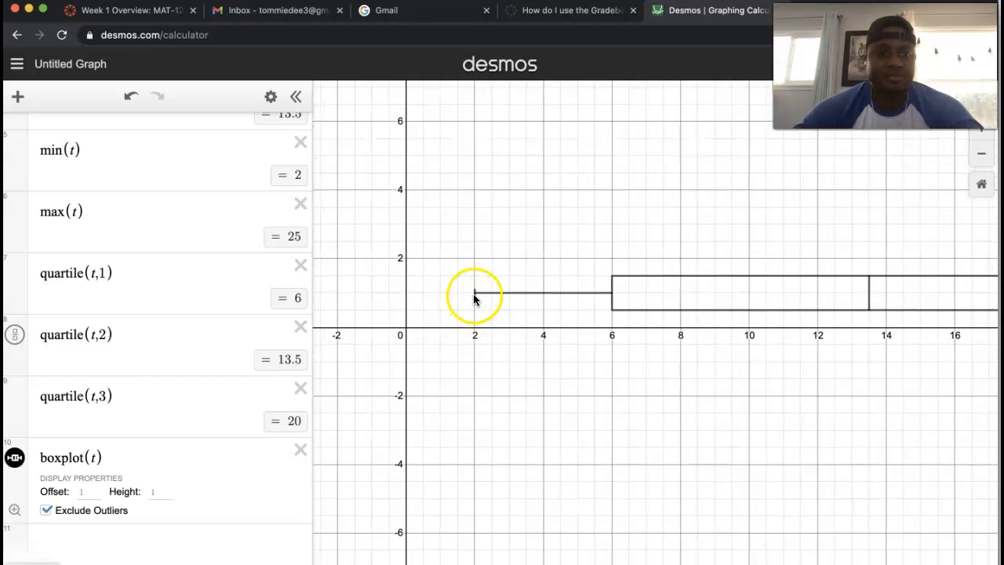
pyautogui.scroll(-5, 547, 307)
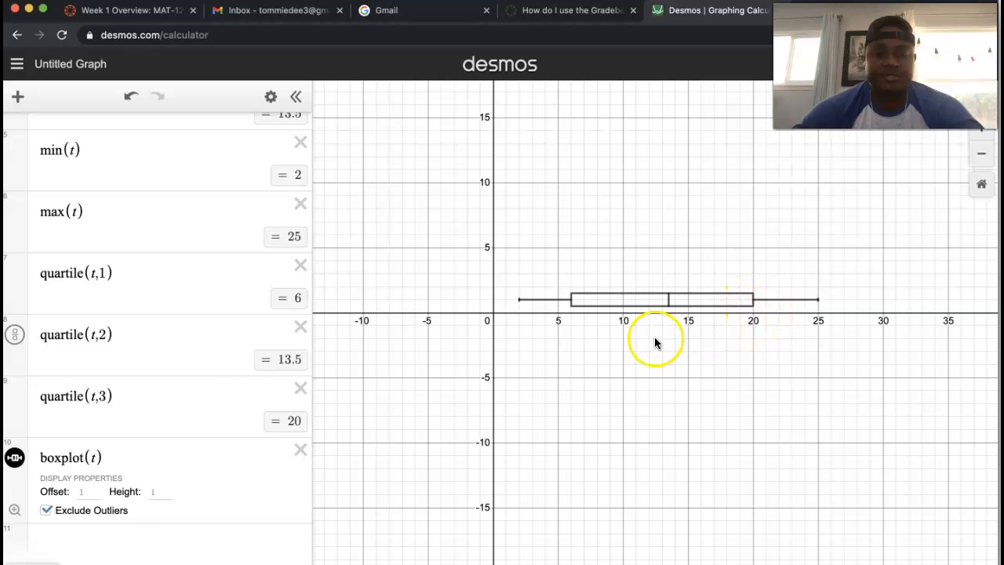
pyautogui.scroll(-3, 655, 343)
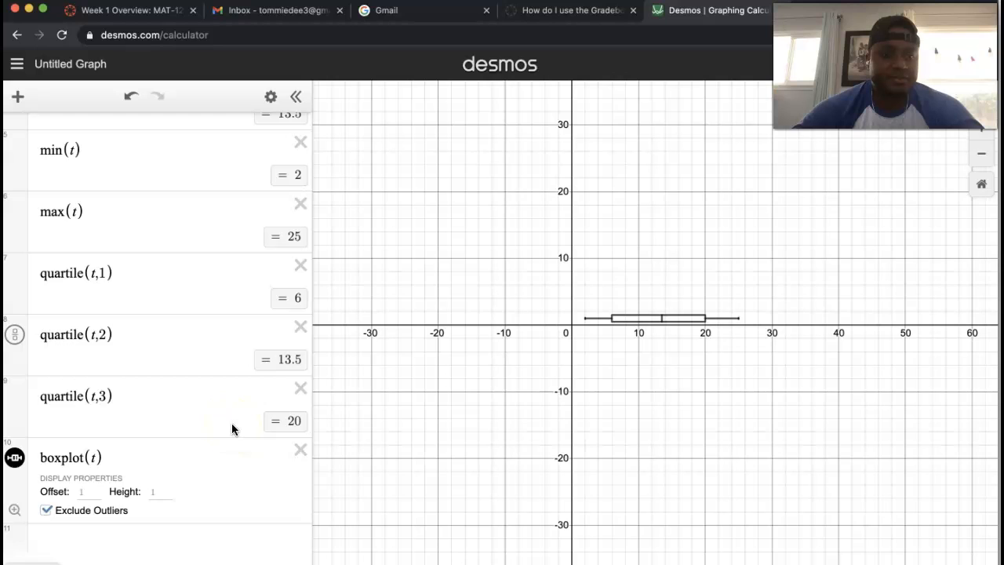
# Enter the function name histogram on a new line below the box plot expression
pyautogui.click(242, 457)
pyautogui.press('Return')
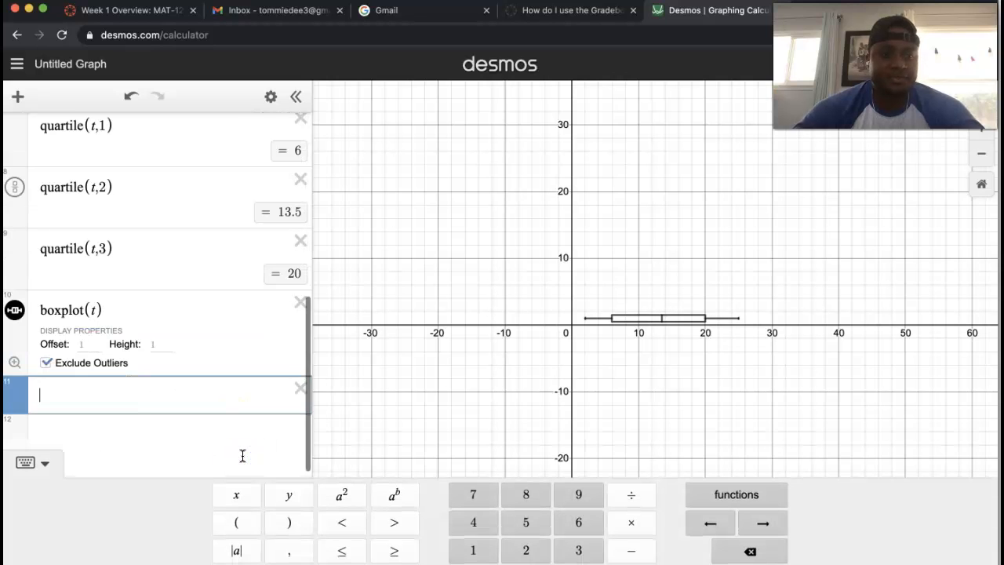
pyautogui.write('histo')
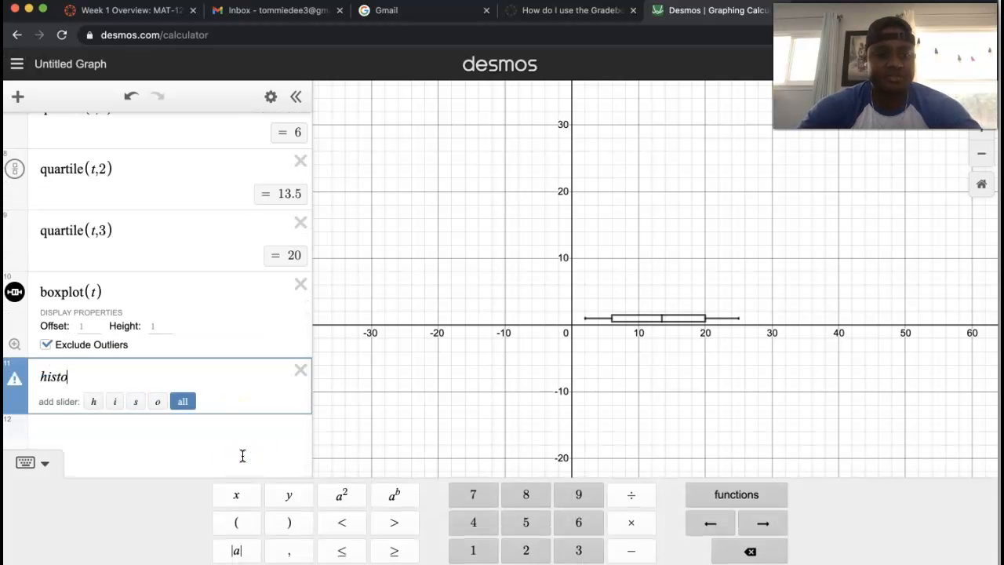
pyautogui.write('gram')
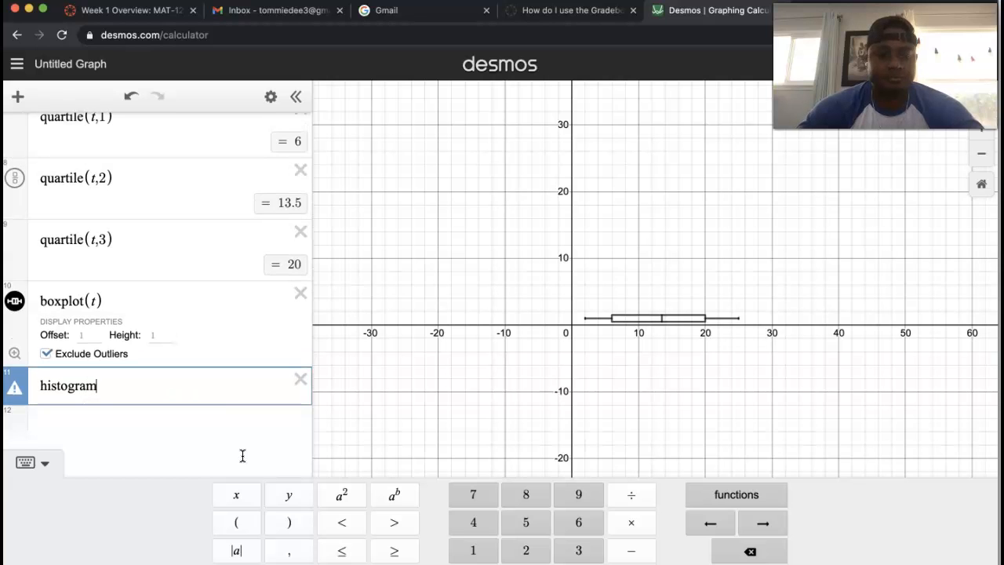
# Insert the extra values 12, 11 and 12 after the existing 12 in list t, and another 14 after the existing 14
pyautogui.scroll(10, 270, 312)
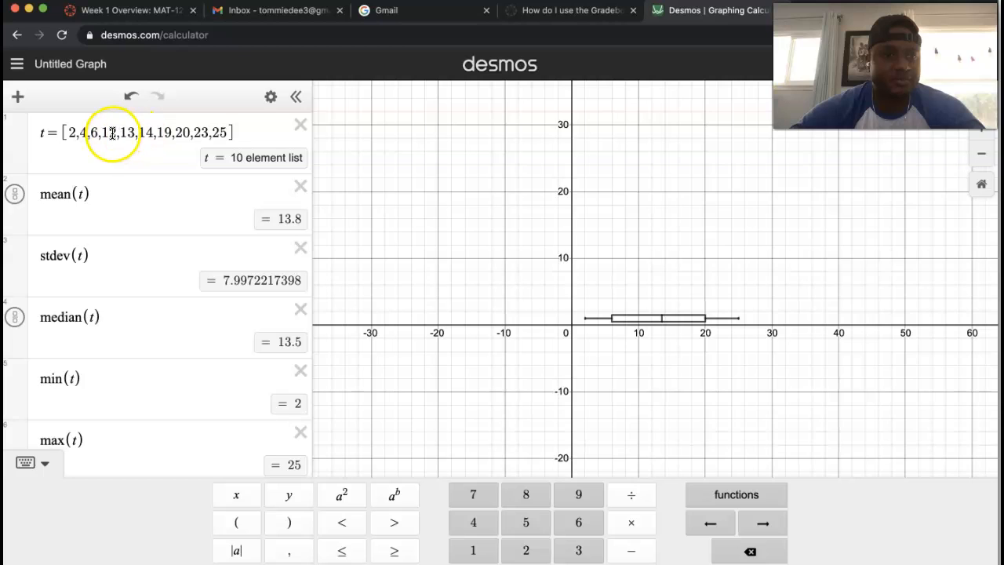
pyautogui.click(121, 133)
pyautogui.write('12,11,12')
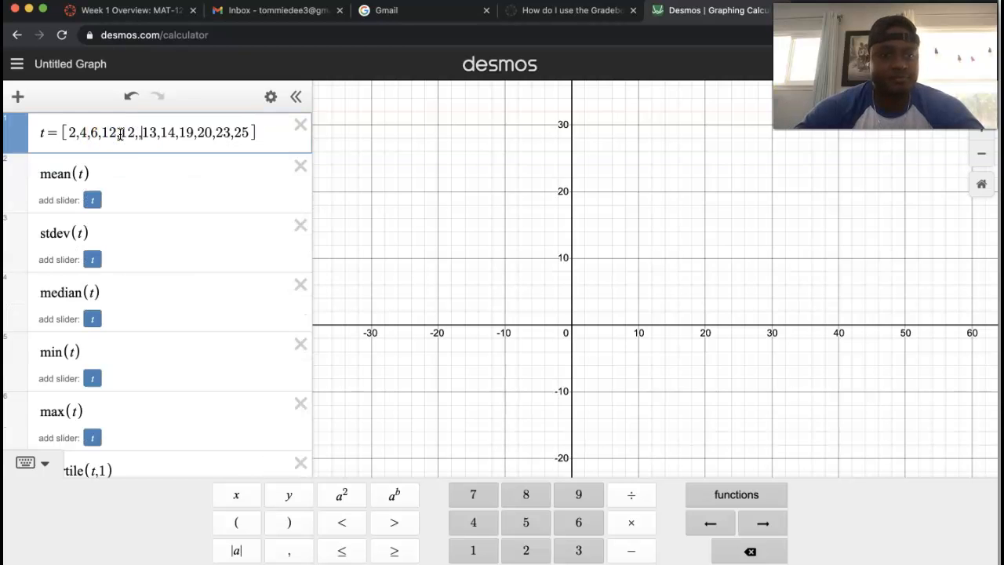
pyautogui.write(',12')
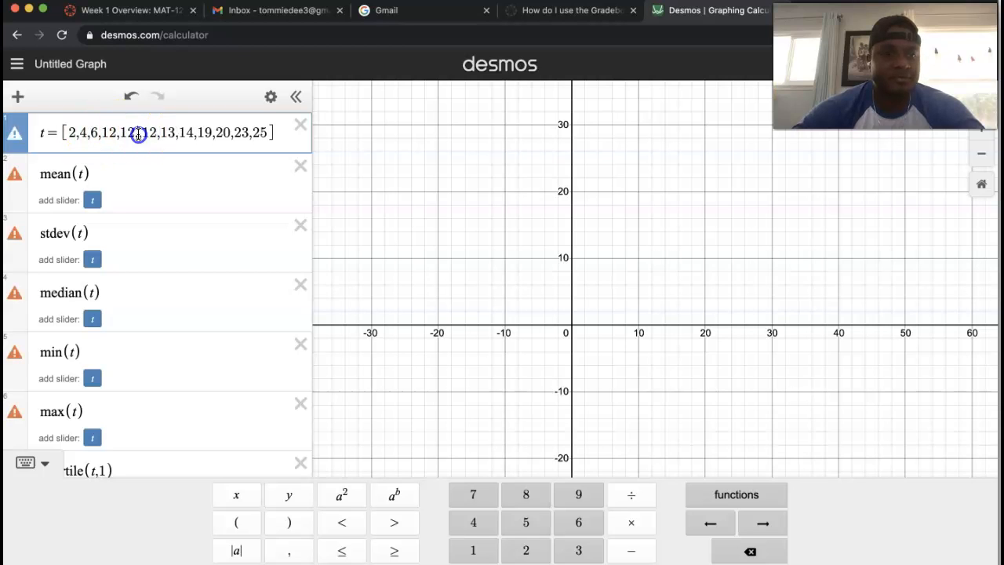
pyautogui.write('13,1')
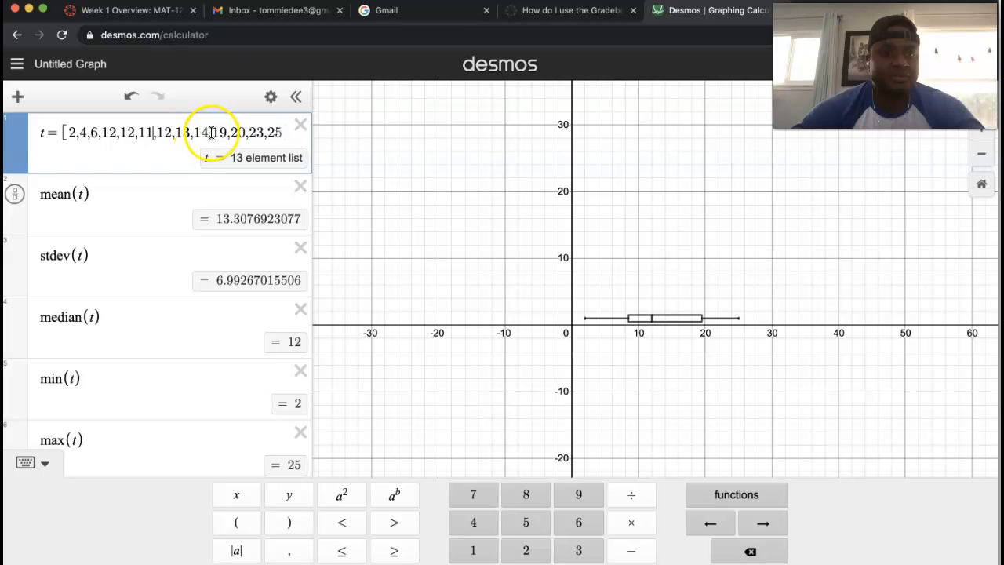
pyautogui.click(213, 133)
pyautogui.write('121')
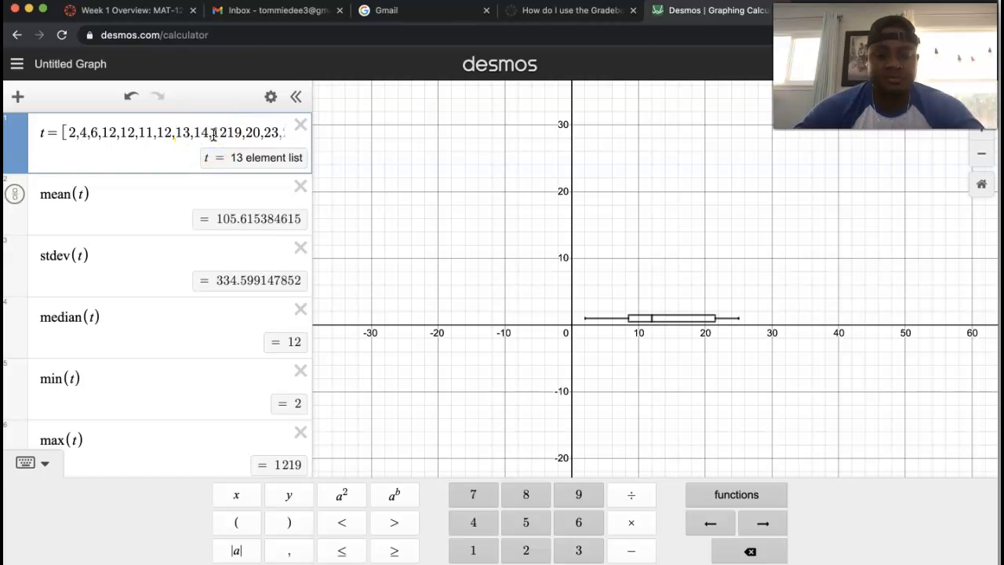
pyautogui.press('BackSpace')
pyautogui.write('4,')
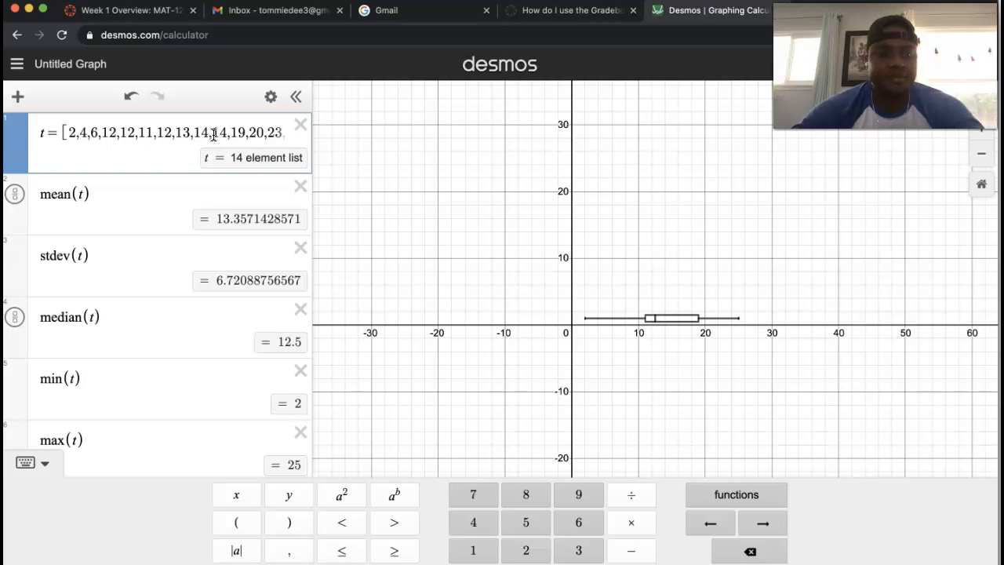
# Complete the histogram expression with list t as its data set, as histogram(t)
pyautogui.scroll(-4, 164, 227)
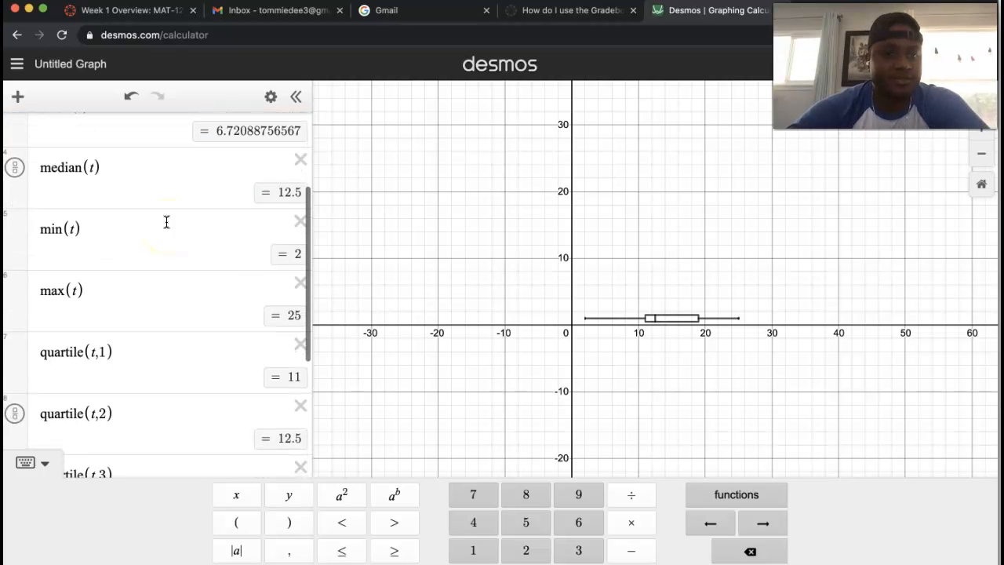
pyautogui.scroll(-2, 220, 333)
pyautogui.scroll(-5, 227, 324)
pyautogui.click(182, 386)
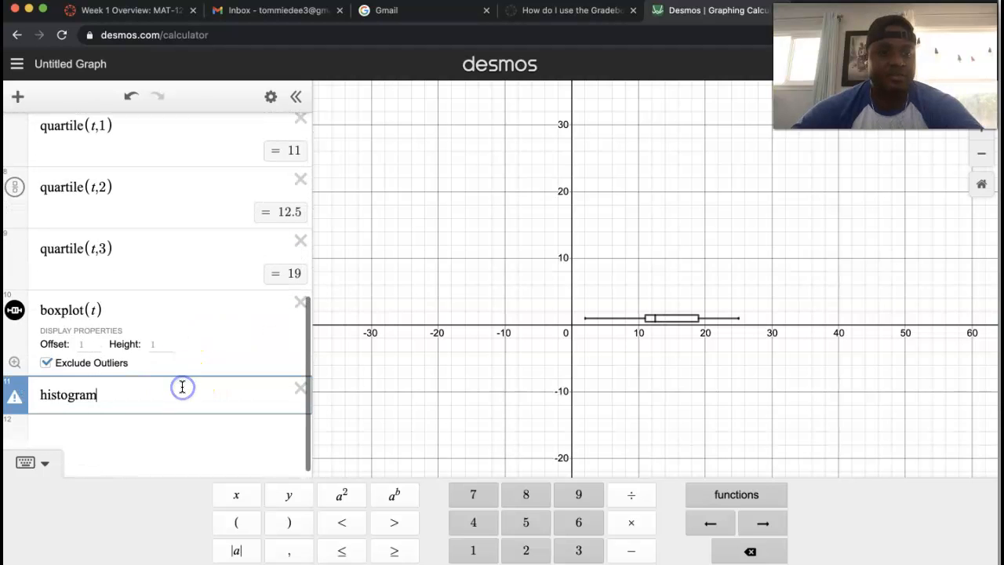
pyautogui.write('(t')
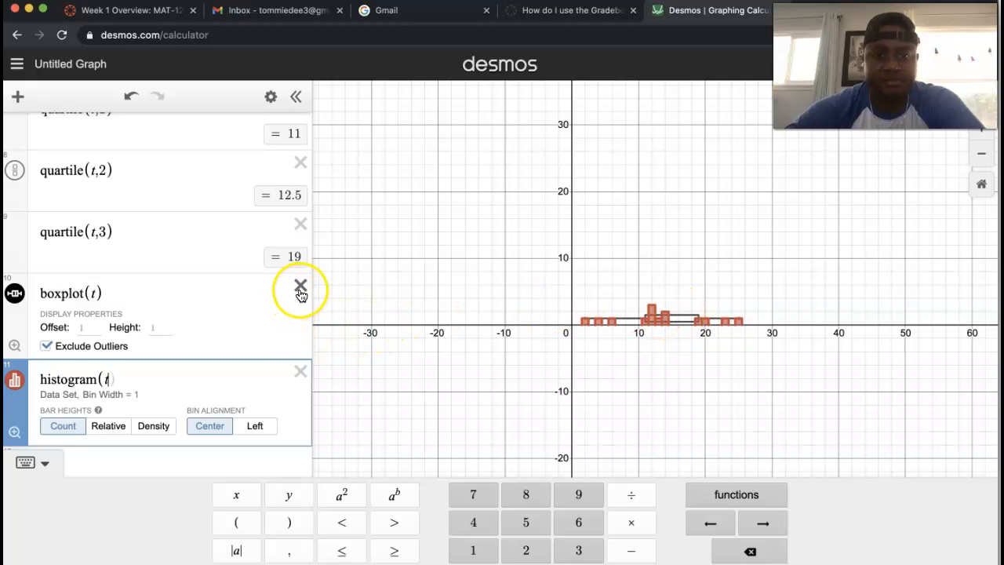
# Delete the boxplot(t) expression so that only the histogram is plotted on the graph
pyautogui.click(300, 288)
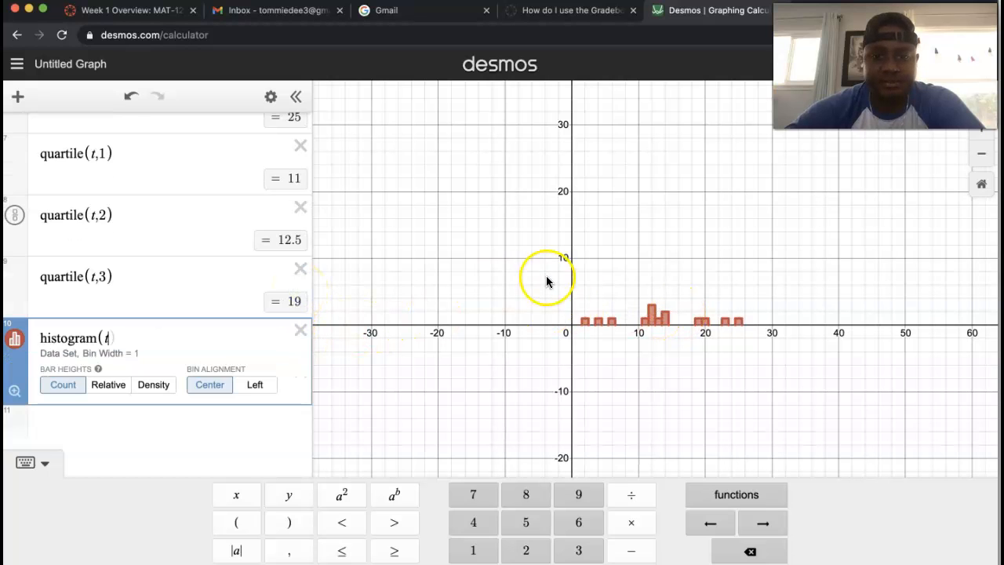
pyautogui.scroll(-3, 653, 305)
pyautogui.scroll(5, 655, 306)
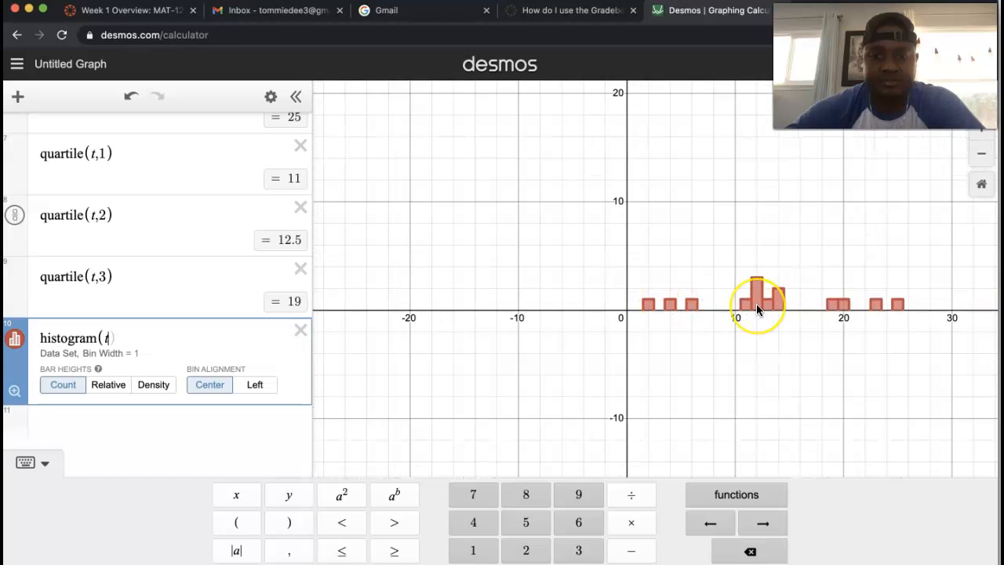
pyautogui.scroll(3, 757, 306)
pyautogui.scroll(-1, 804, 308)
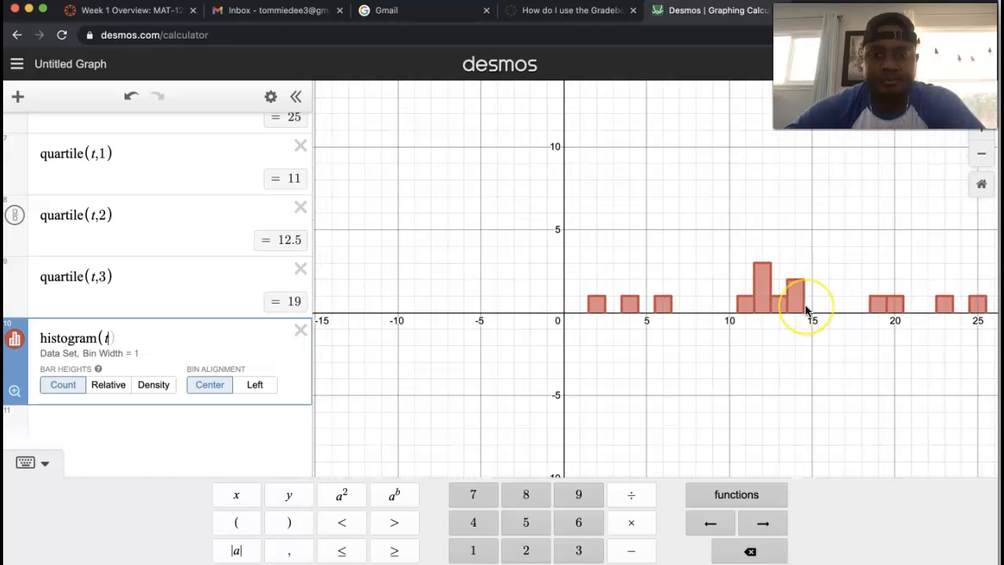
pyautogui.scroll(-3, 805, 306)
pyautogui.moveTo(827, 301); pyautogui.dragTo(738, 302)
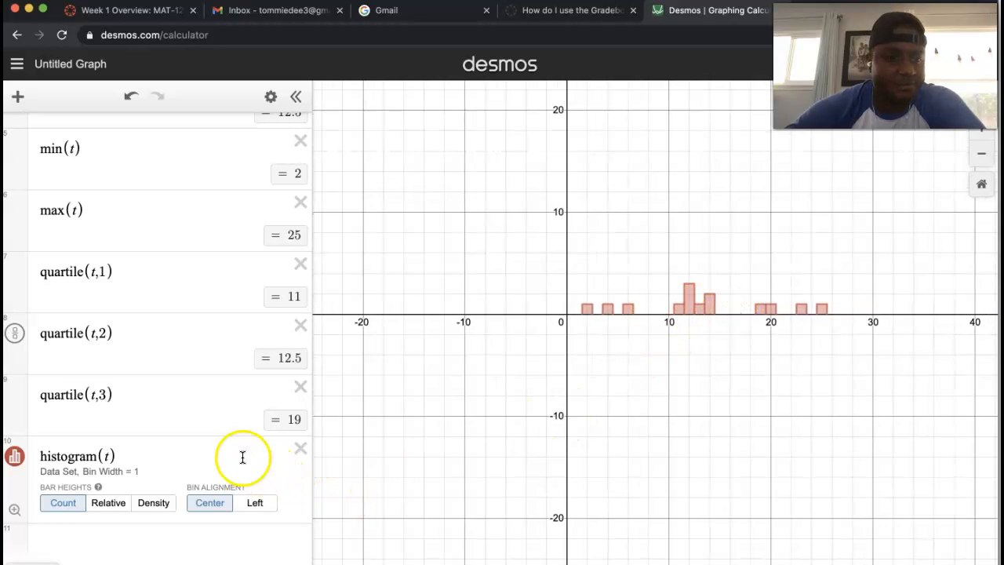
# Set the histogram's bin alignment to Left, and try the Relative and Density bar heights before returning to Count
pyautogui.click(249, 508)
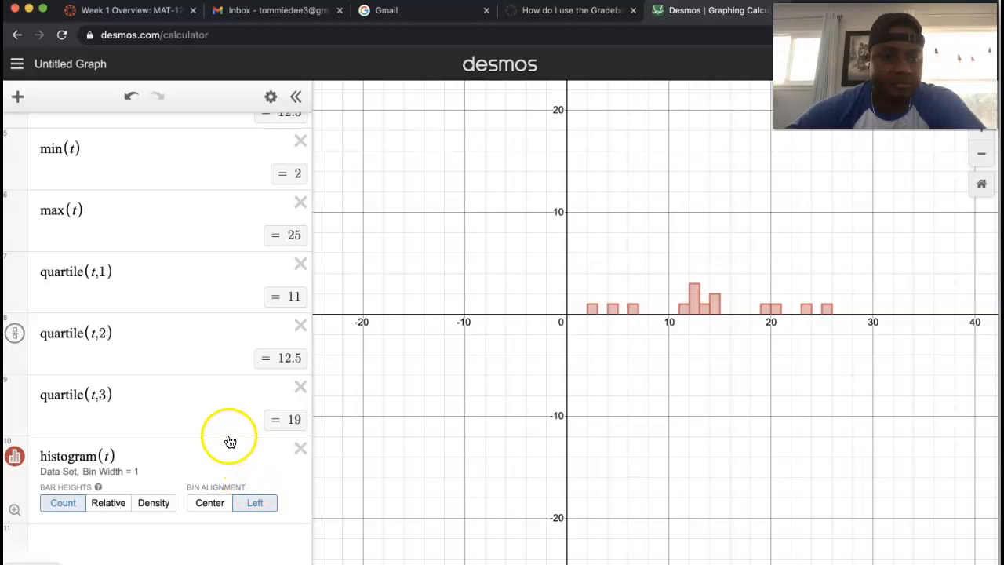
pyautogui.click(99, 505)
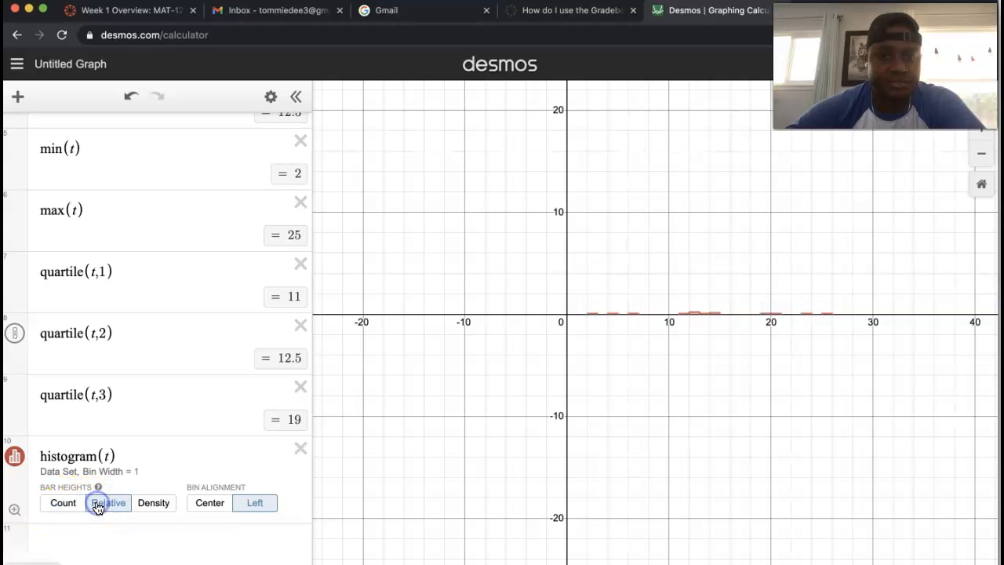
pyautogui.click(147, 502)
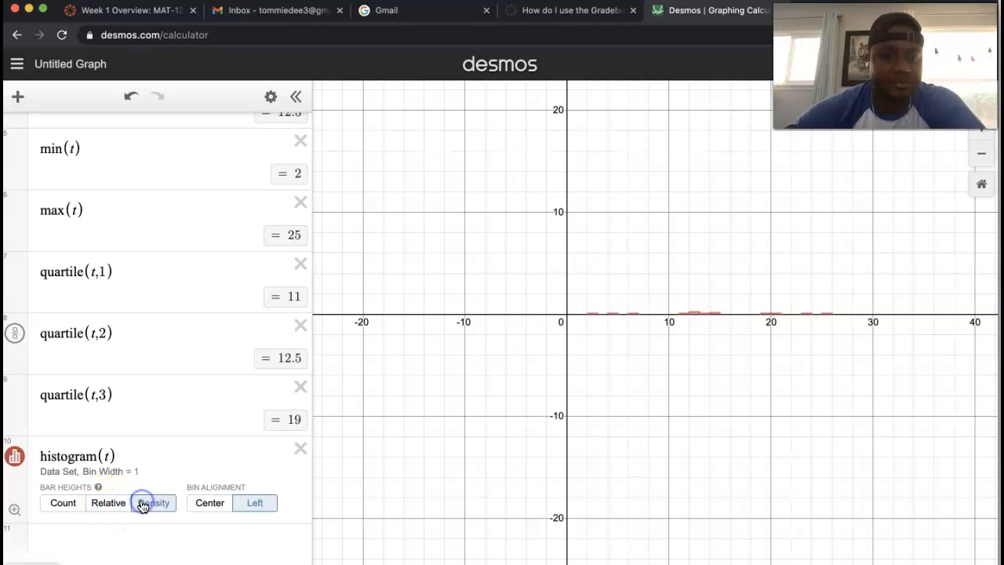
pyautogui.click(63, 503)
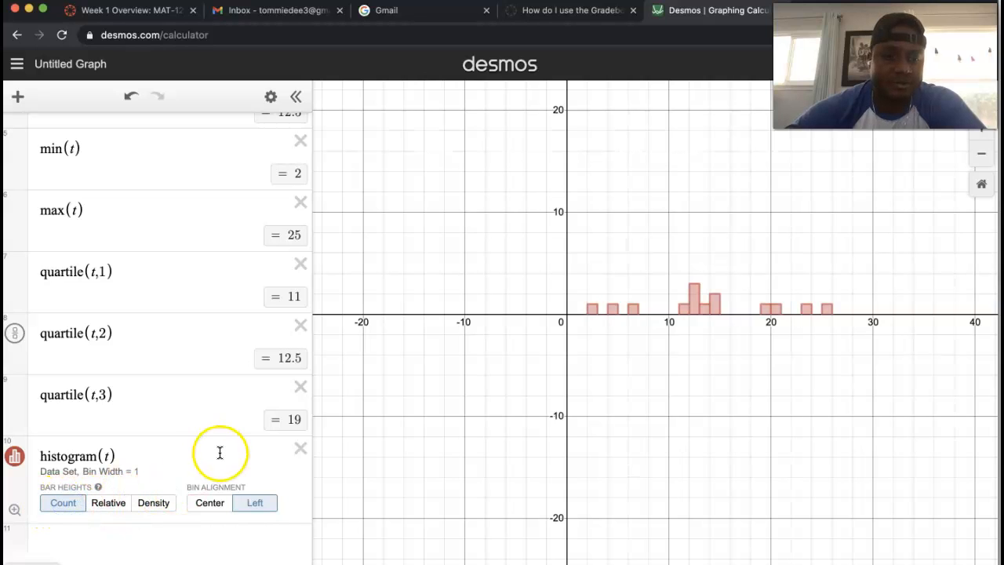
pyautogui.scroll(5, 262, 352)
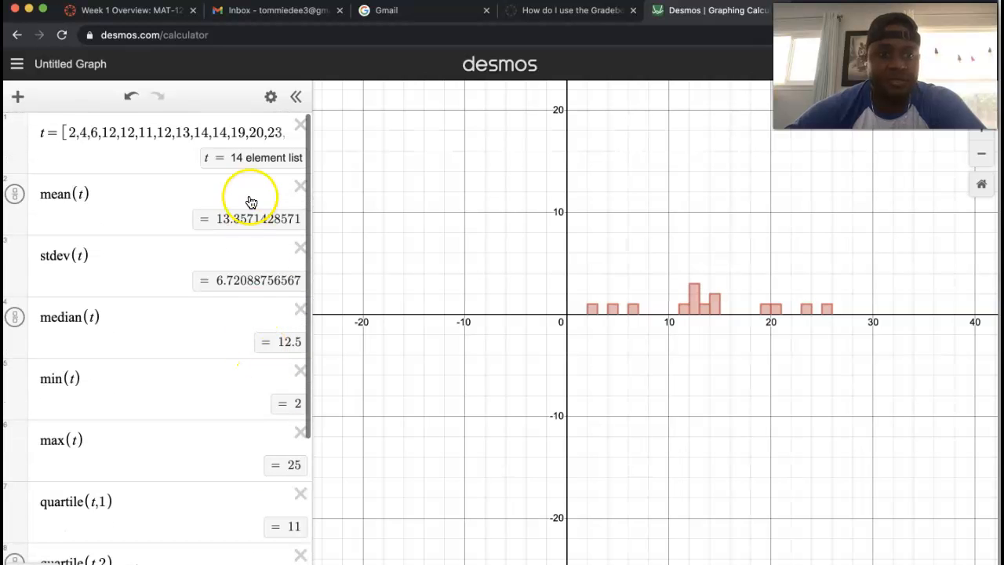